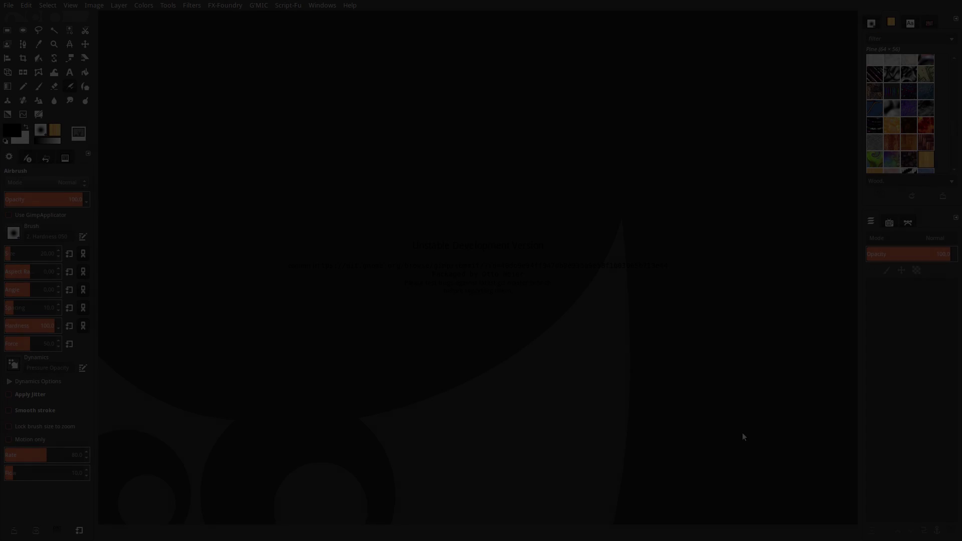
# Create a new 1920×1080 image with its fill set to Transparency.
pyautogui.click(10, 6)
pyautogui.click(17, 18)
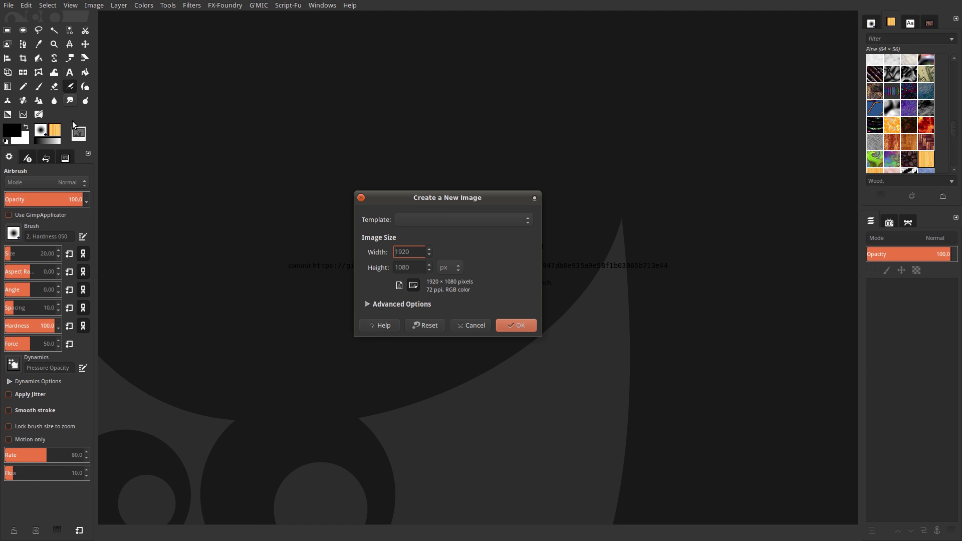
pyautogui.doubleClick(408, 250)
pyautogui.moveTo(420, 267); pyautogui.dragTo(394, 267)
pyautogui.write('1080')
pyautogui.click(366, 305)
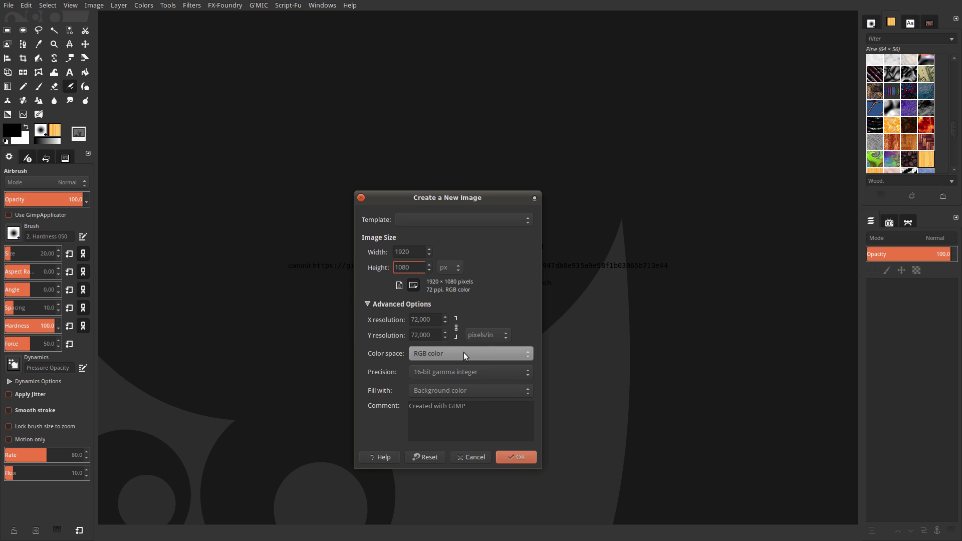
pyautogui.click(443, 390)
pyautogui.click(441, 415)
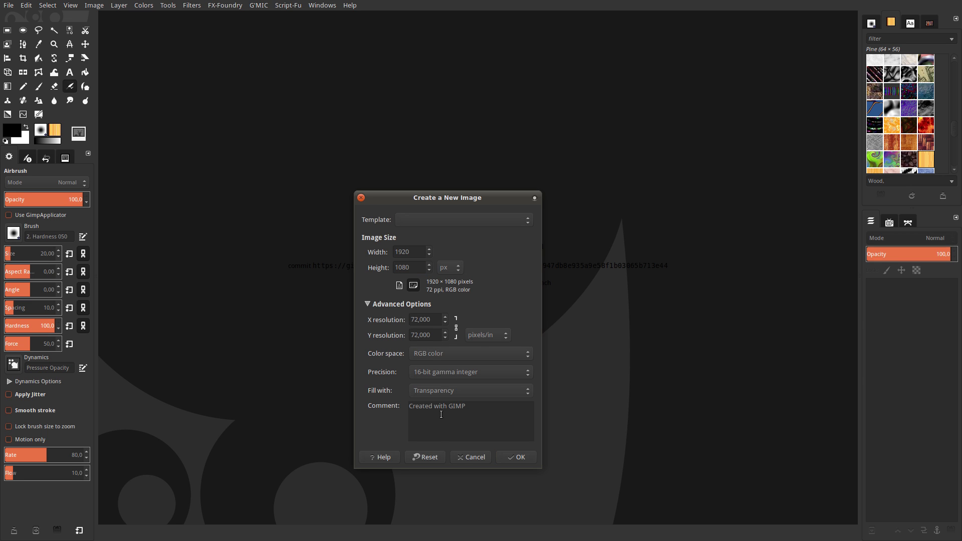
pyautogui.click(520, 458)
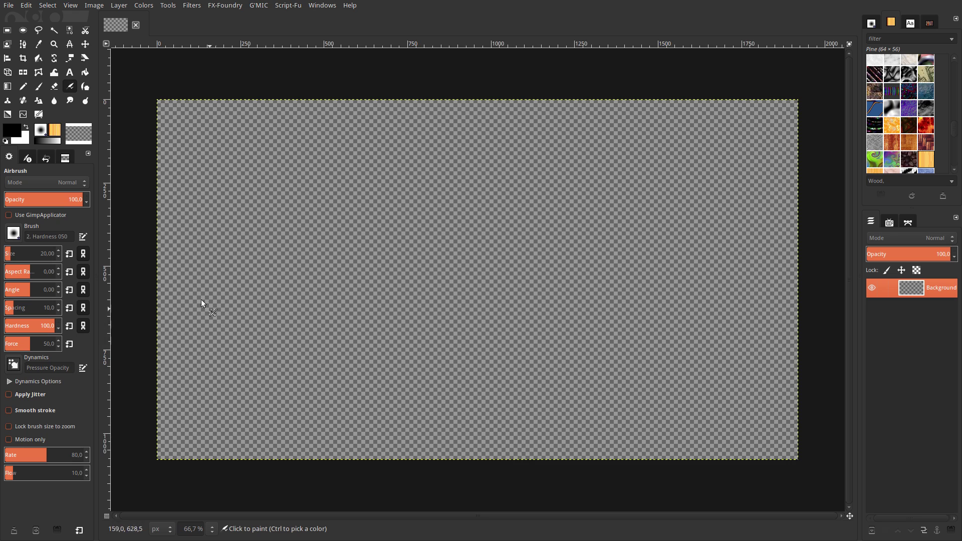
# Add horizontal guides at 50% and 85% of the canvas height.
pyautogui.click(95, 7)
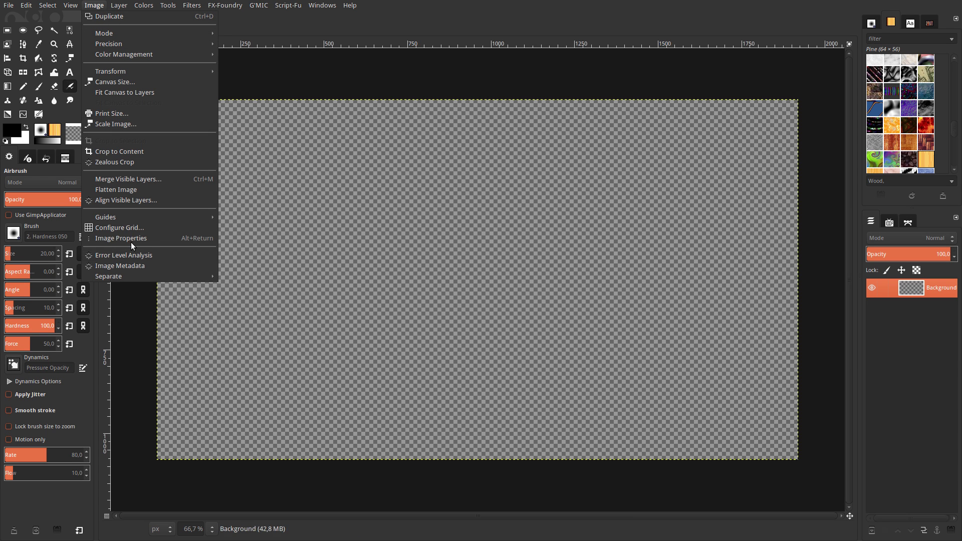
pyautogui.moveTo(105, 217)
pyautogui.click(266, 217)
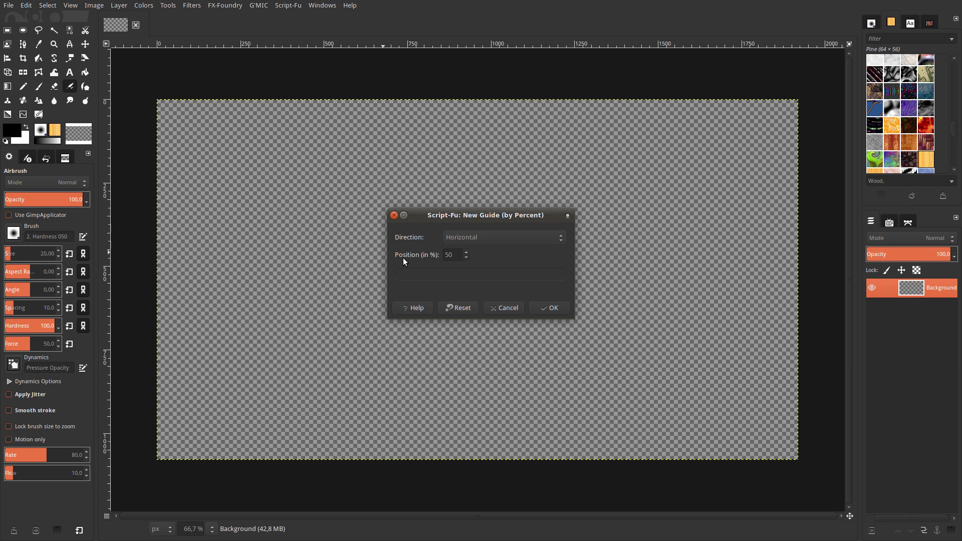
pyautogui.click(540, 306)
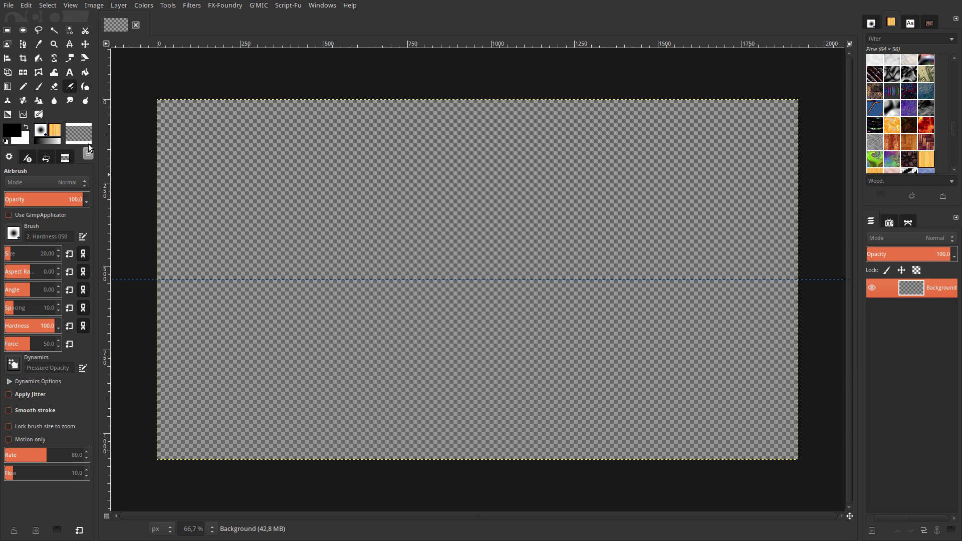
pyautogui.click(91, 6)
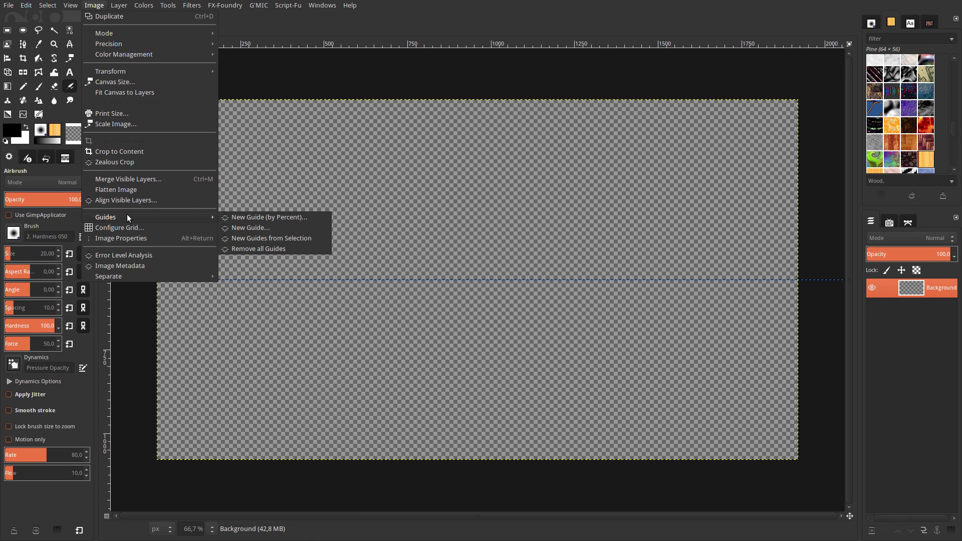
pyautogui.click(250, 218)
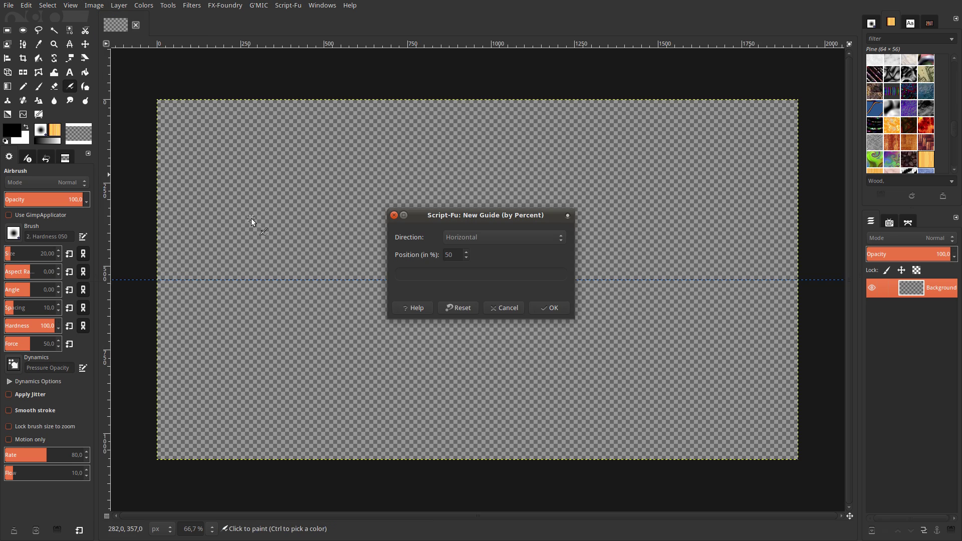
pyautogui.doubleClick(456, 256)
pyautogui.write('5')
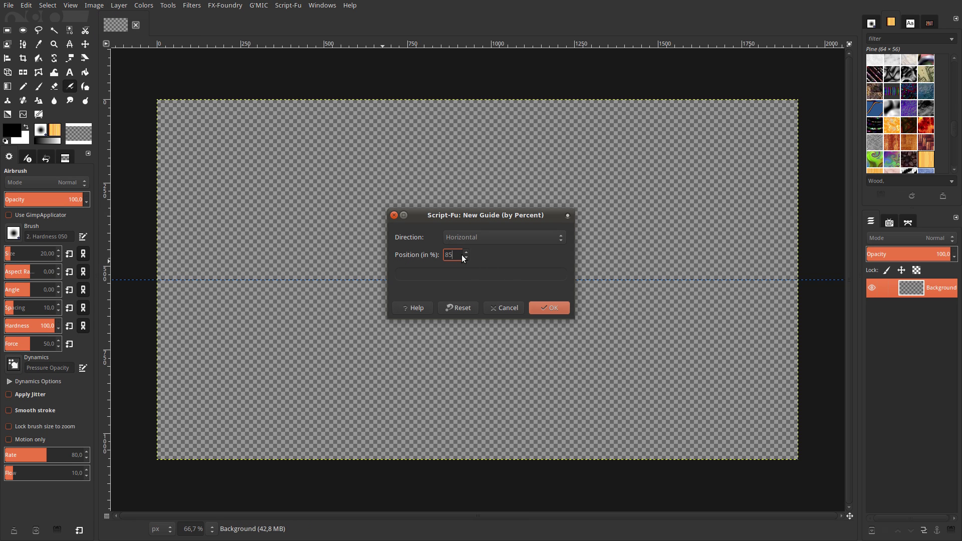
pyautogui.press('Return')
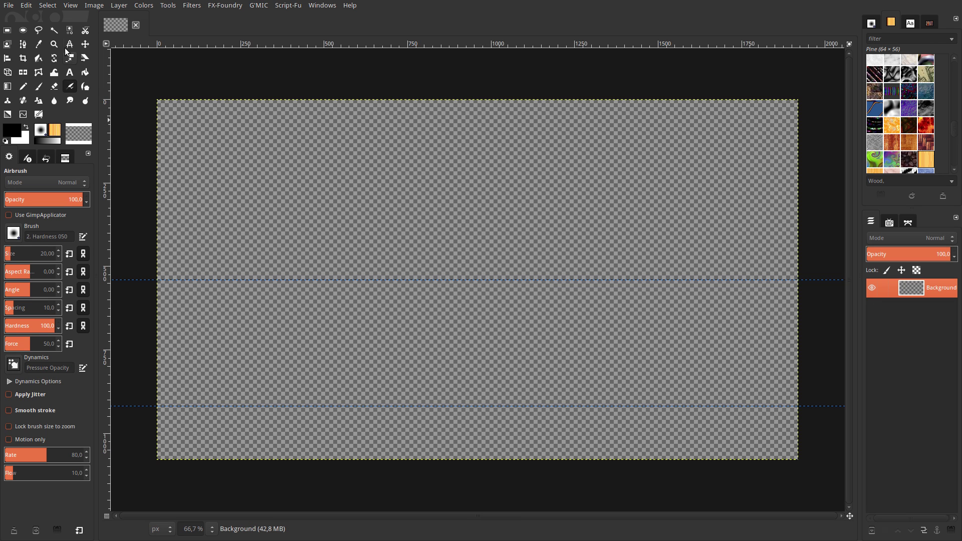
# Add a third horizontal guide at 15% of the canvas height.
pyautogui.click(93, 6)
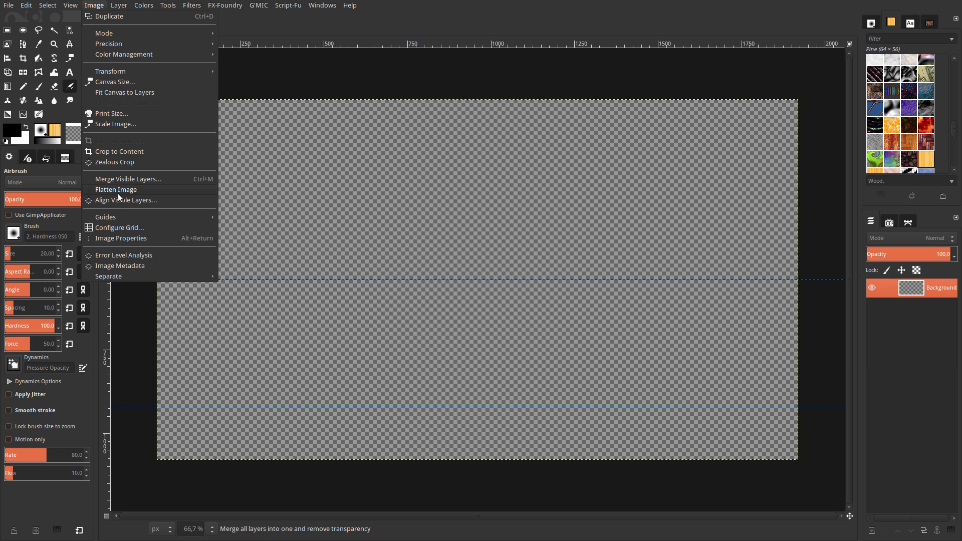
pyautogui.moveTo(105, 216)
pyautogui.click(240, 216)
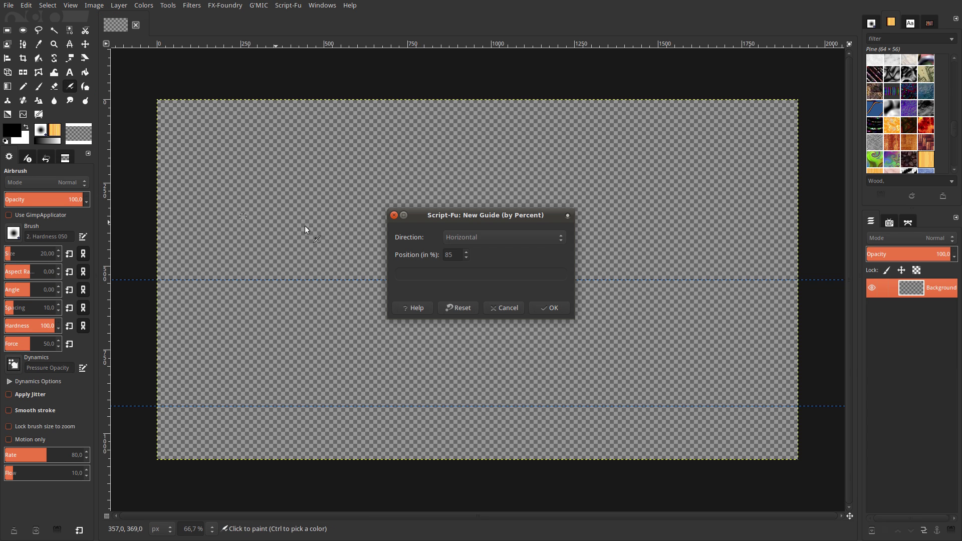
pyautogui.doubleClick(447, 254)
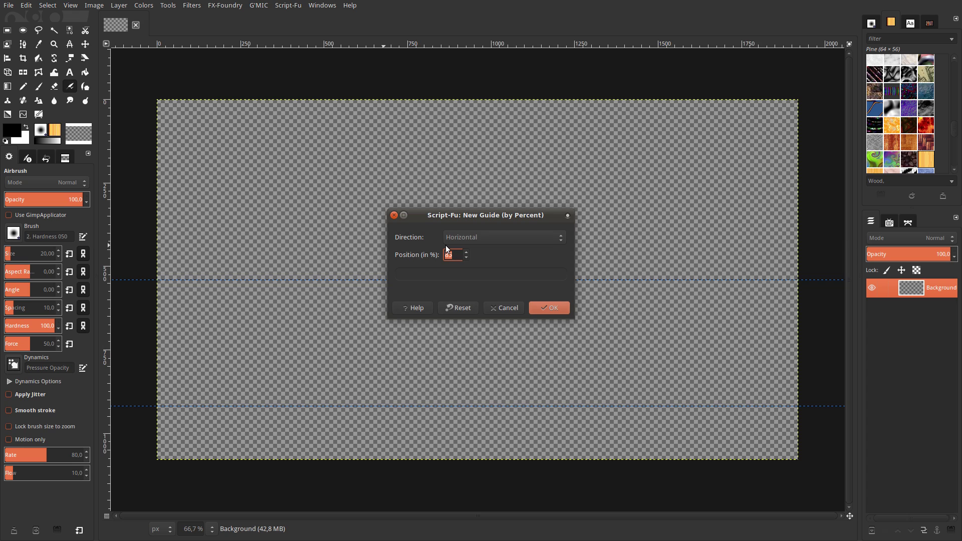
pyautogui.write('15')
pyautogui.press('Return')
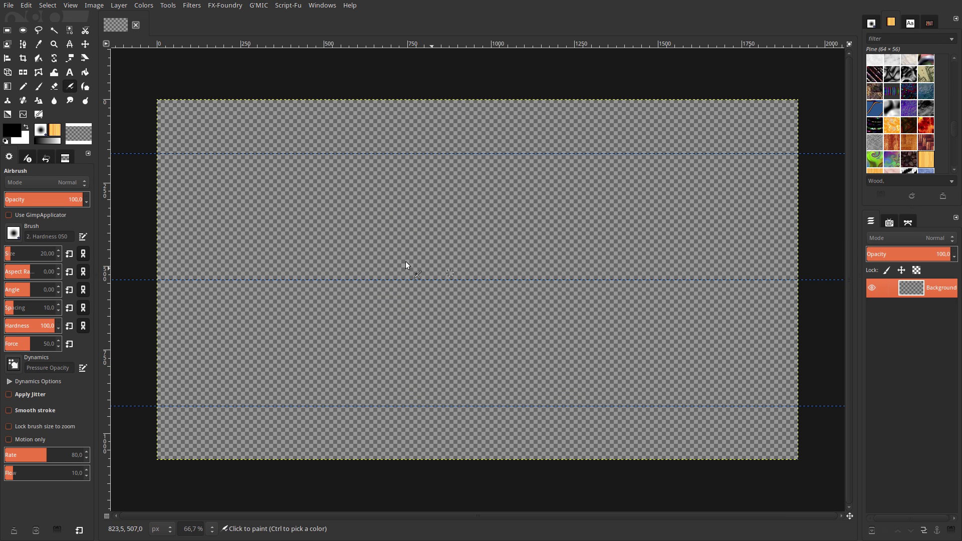
pyautogui.click(88, 7)
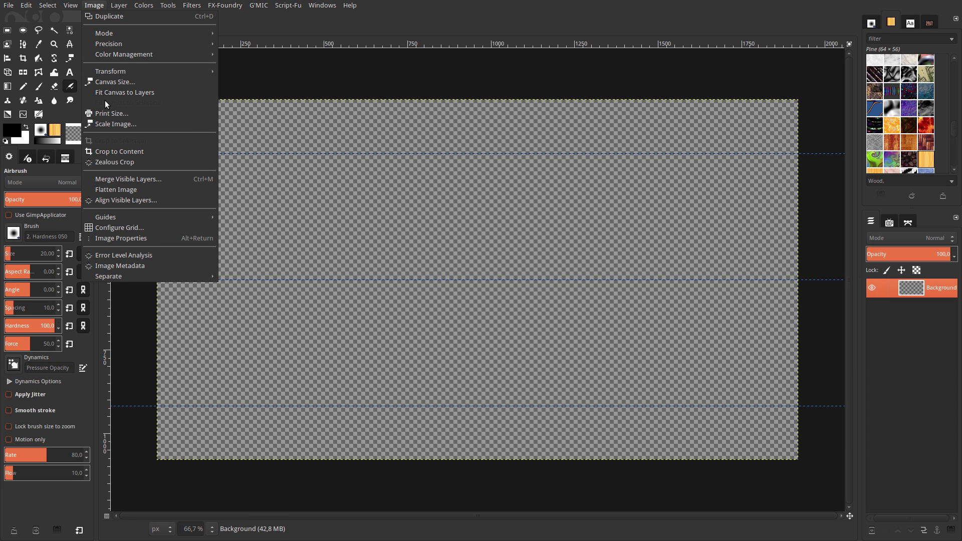
pyautogui.moveTo(105, 218)
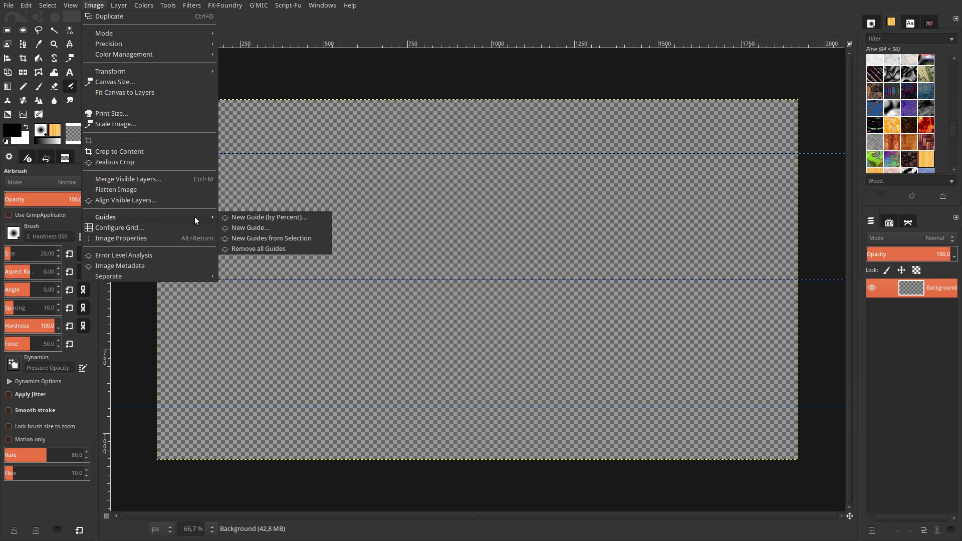
# Add a vertical guide at 50% of the canvas width.
pyautogui.click(255, 218)
pyautogui.click(504, 239)
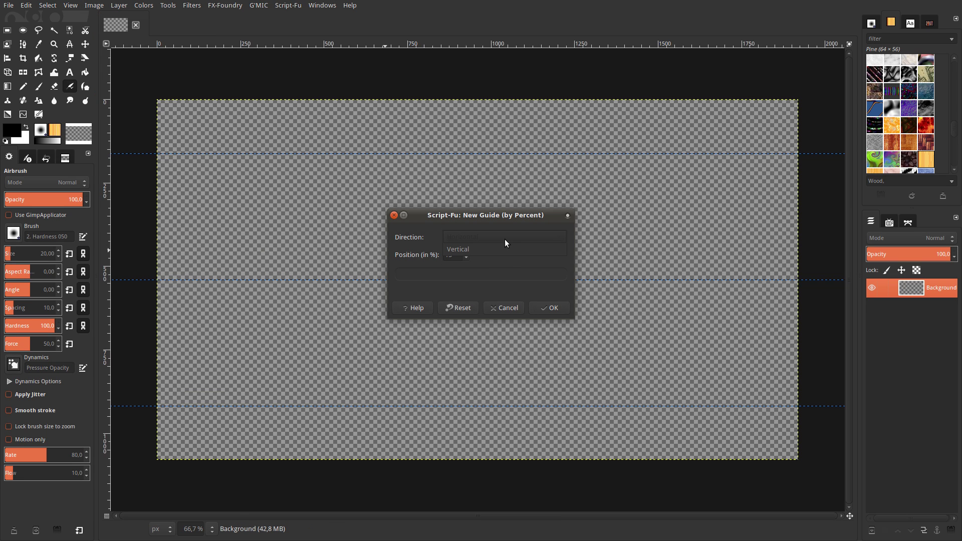
pyautogui.click(504, 250)
pyautogui.click(457, 256)
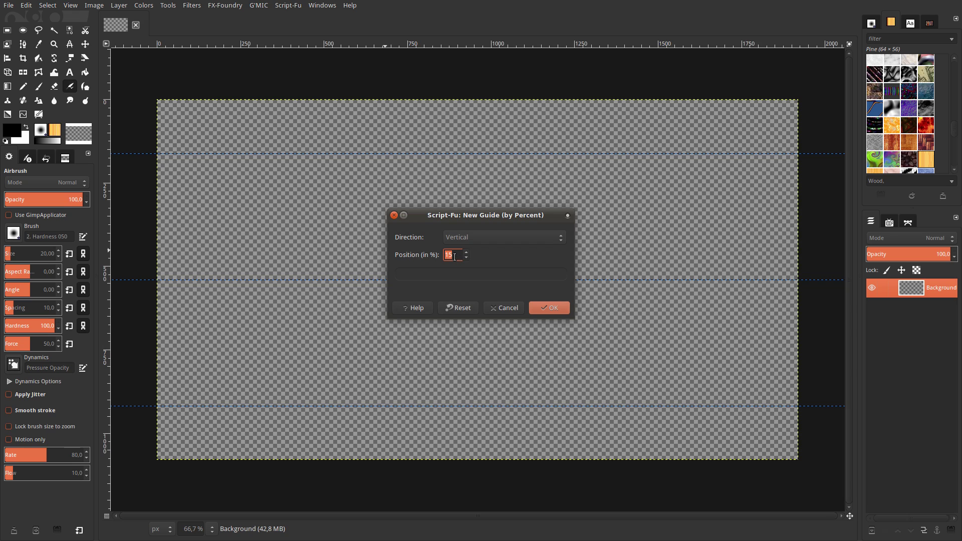
pyautogui.write('50')
pyautogui.press('Return')
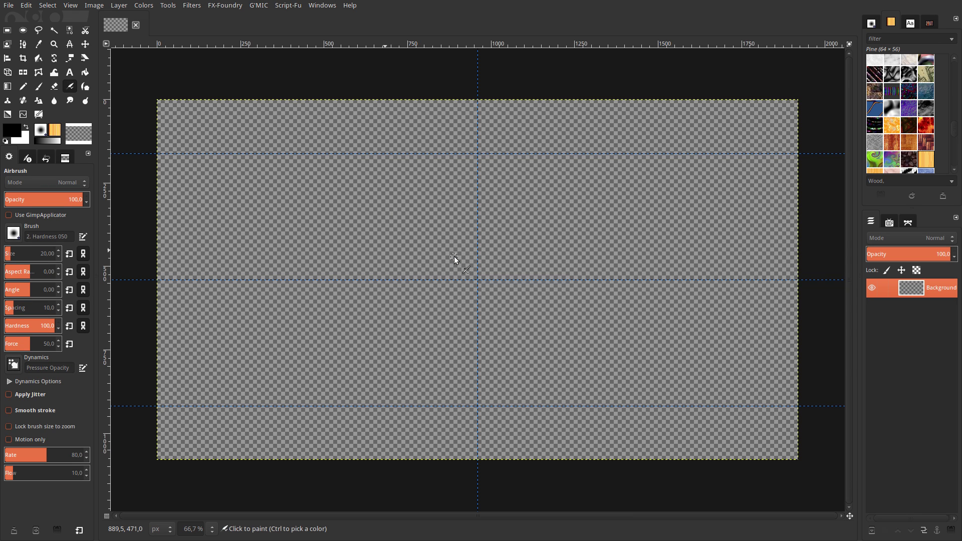
# Add vertical guides at 85% and 15% of the canvas width.
pyautogui.click(90, 5)
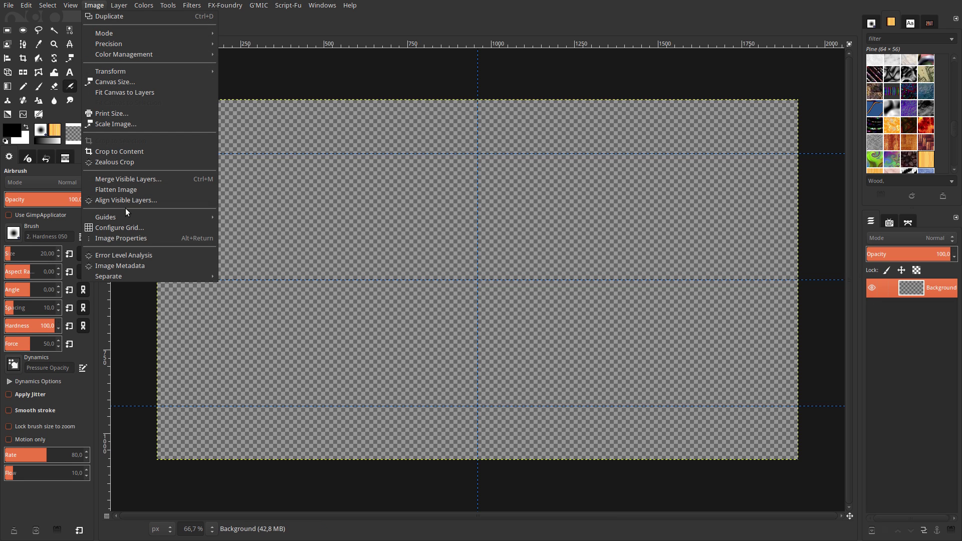
pyautogui.moveTo(105, 216)
pyautogui.click(249, 216)
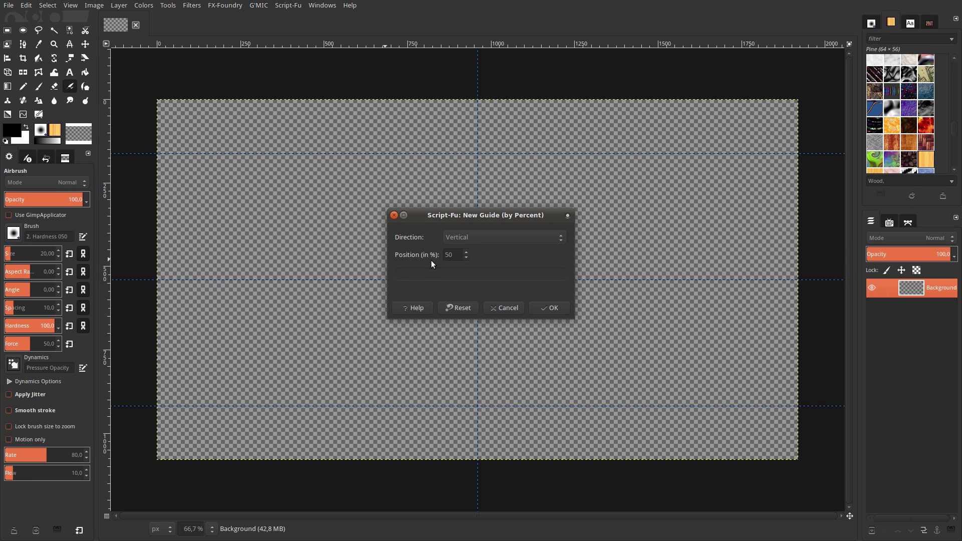
pyautogui.doubleClick(452, 256)
pyautogui.write('85')
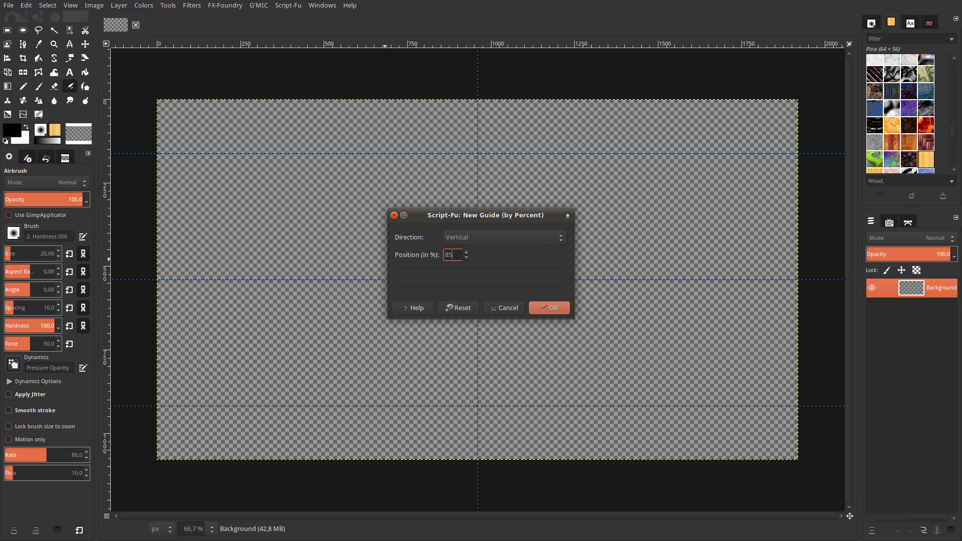
pyautogui.press('Return')
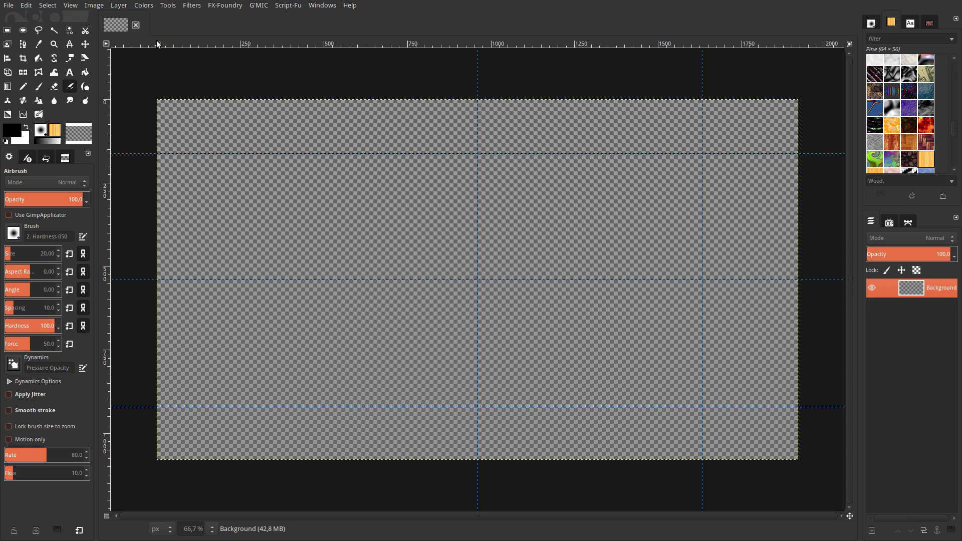
pyautogui.click(94, 6)
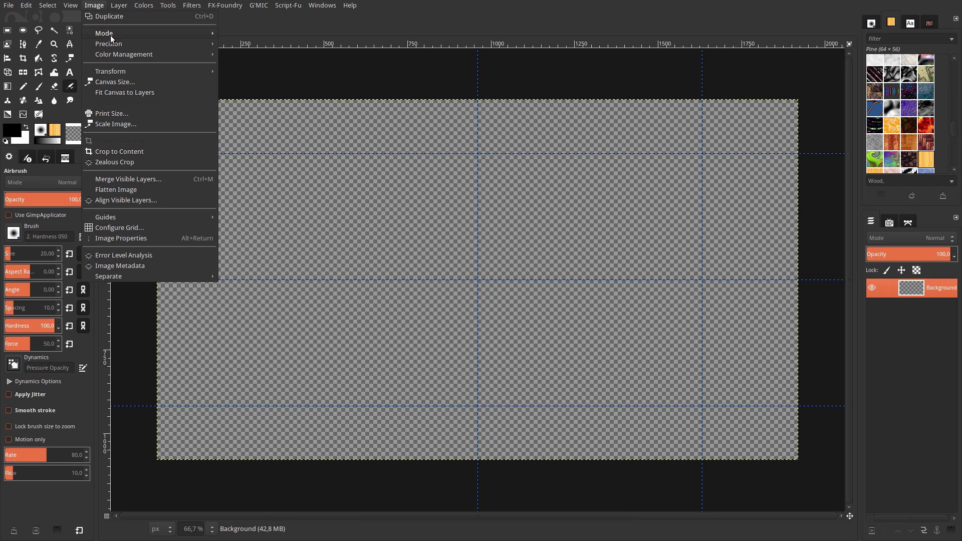
pyautogui.moveTo(106, 218)
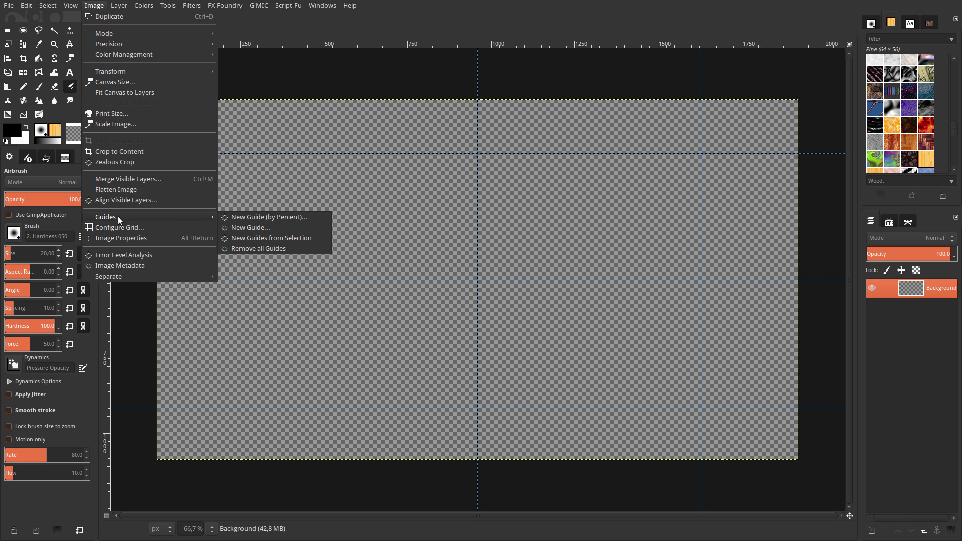
pyautogui.click(264, 219)
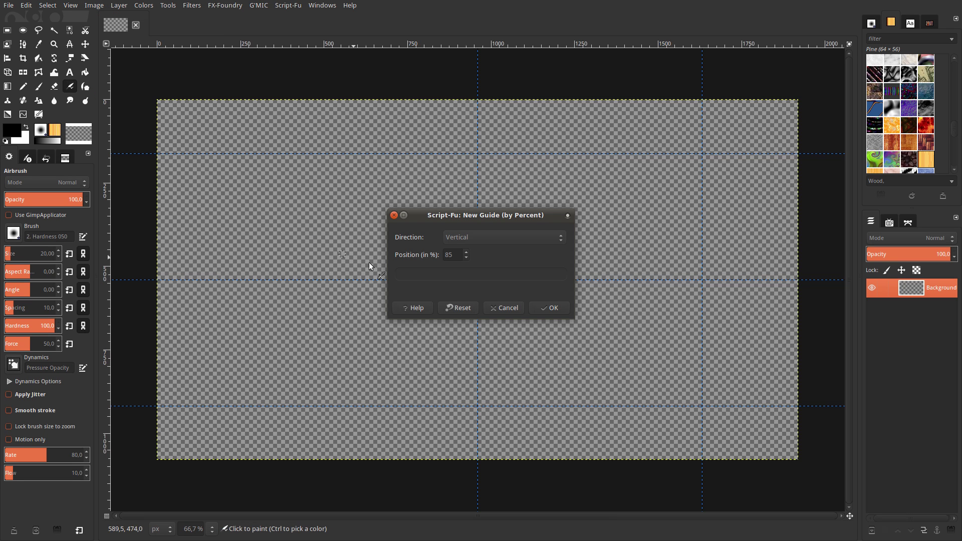
pyautogui.doubleClick(454, 256)
pyautogui.write('1')
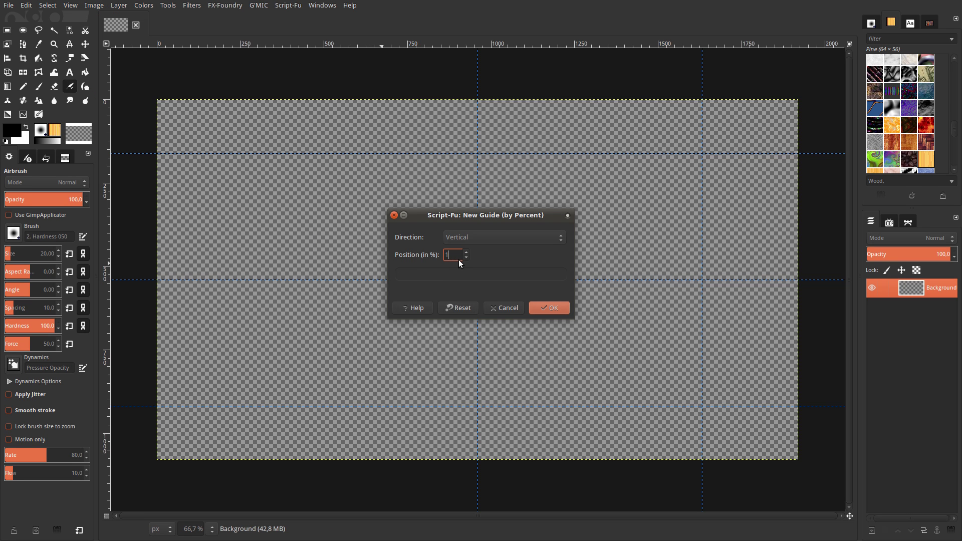
pyautogui.write('5')
pyautogui.press('Return')
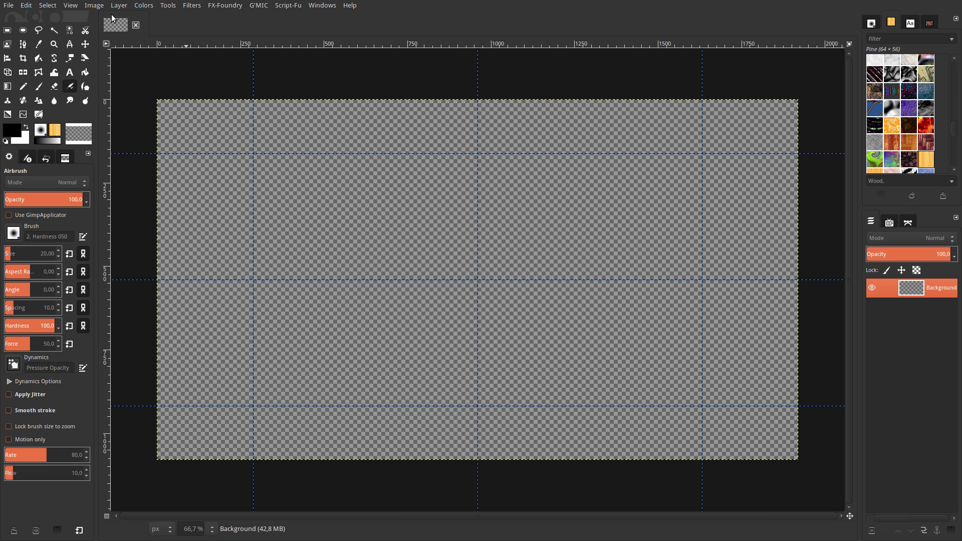
pyautogui.click(97, 7)
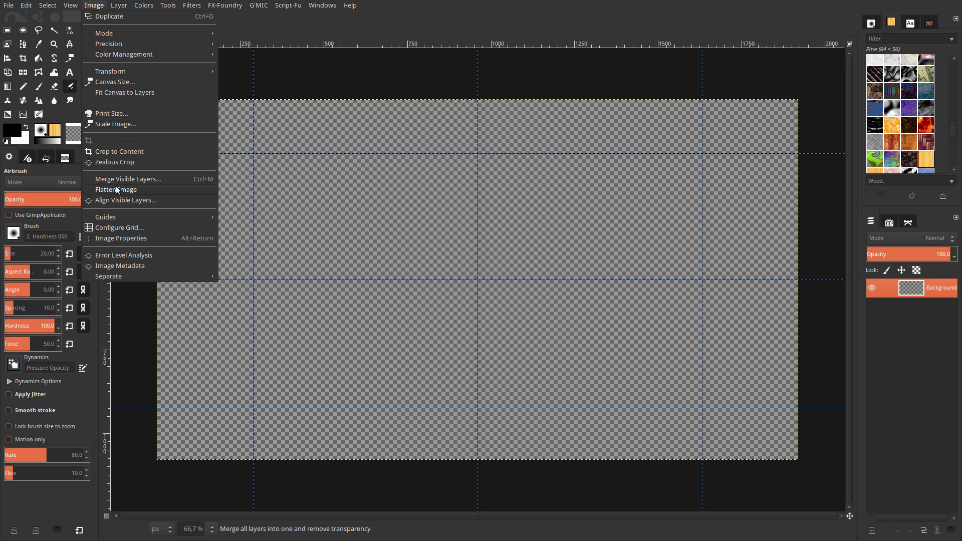
# Add a horizontal guide at 48% of the canvas height.
pyautogui.click(239, 217)
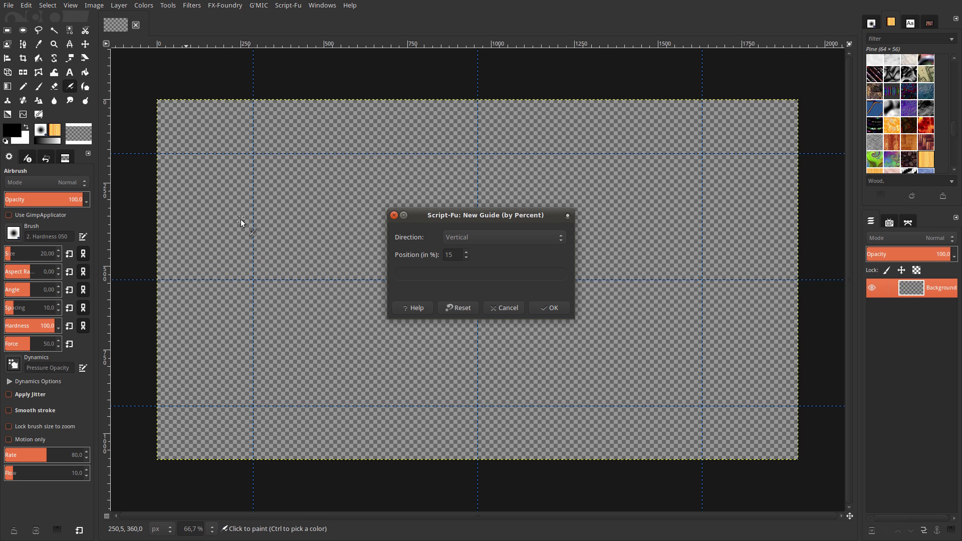
pyautogui.click(468, 238)
pyautogui.click(468, 228)
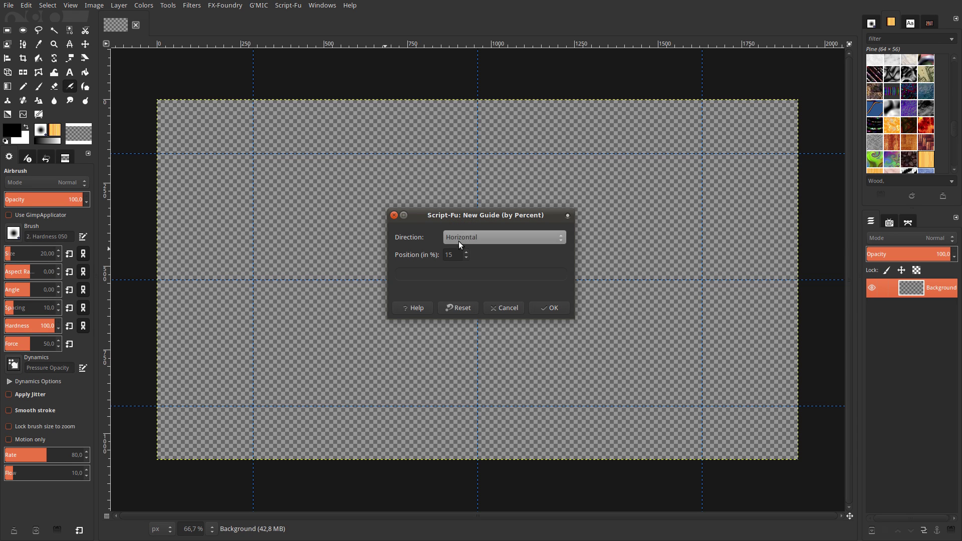
pyautogui.press('Tab')
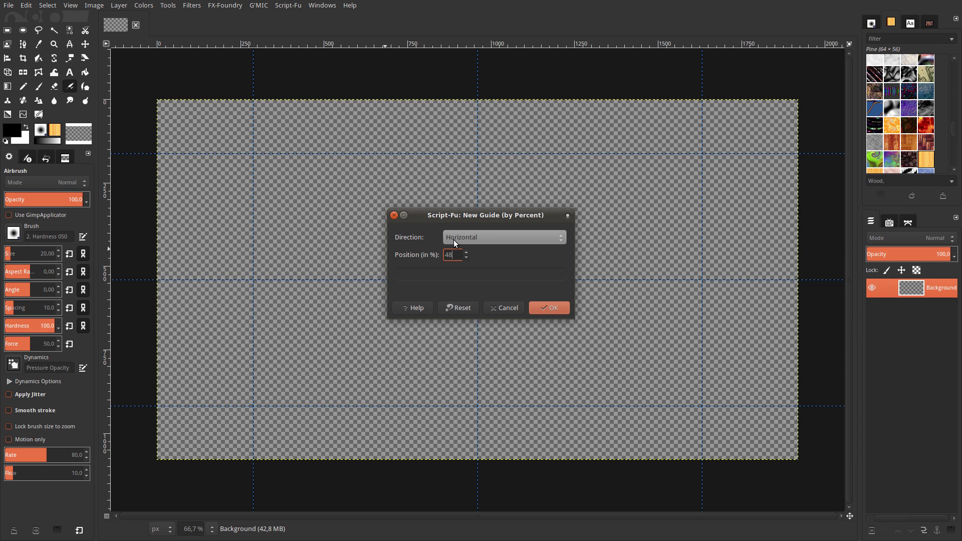
pyautogui.click(538, 306)
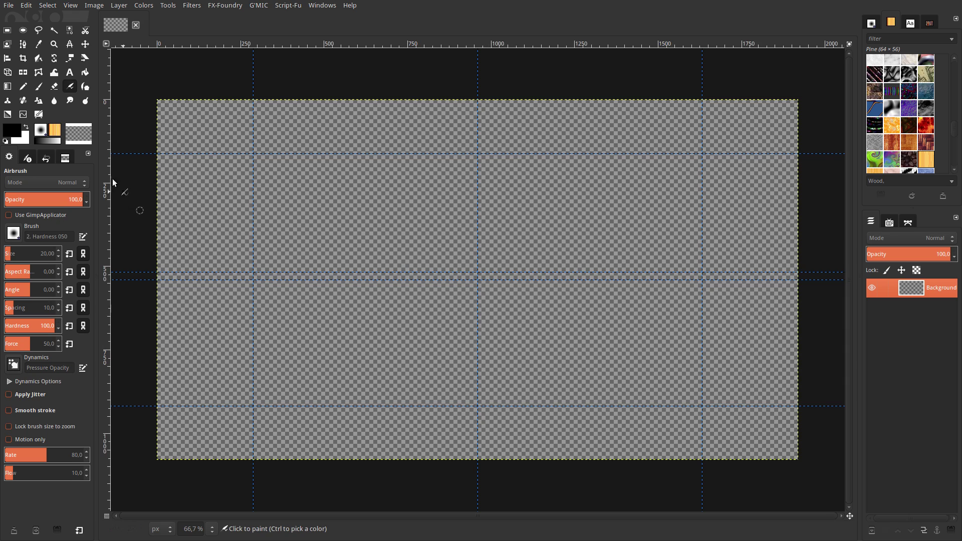
# Add a second horizontal guide at 52% of the height.
pyautogui.click(93, 6)
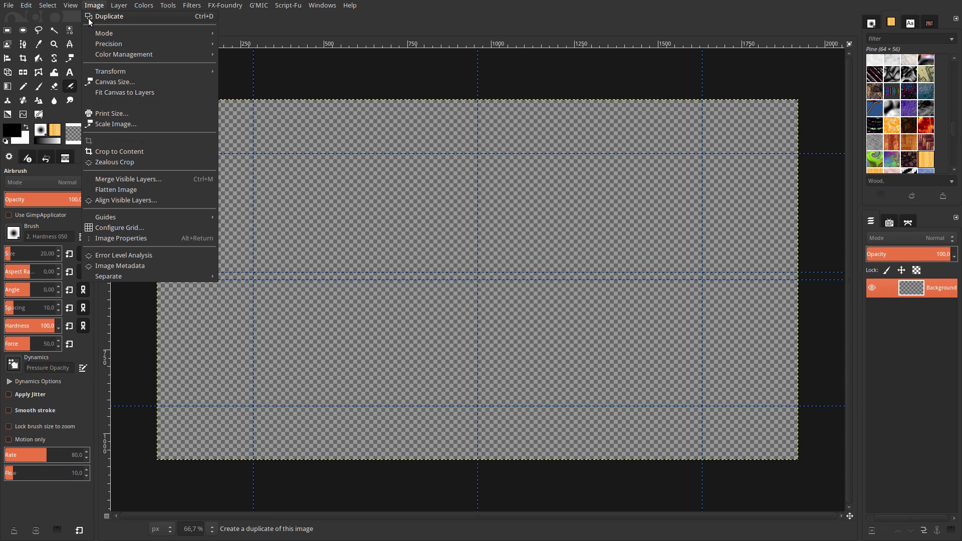
pyautogui.moveTo(106, 217)
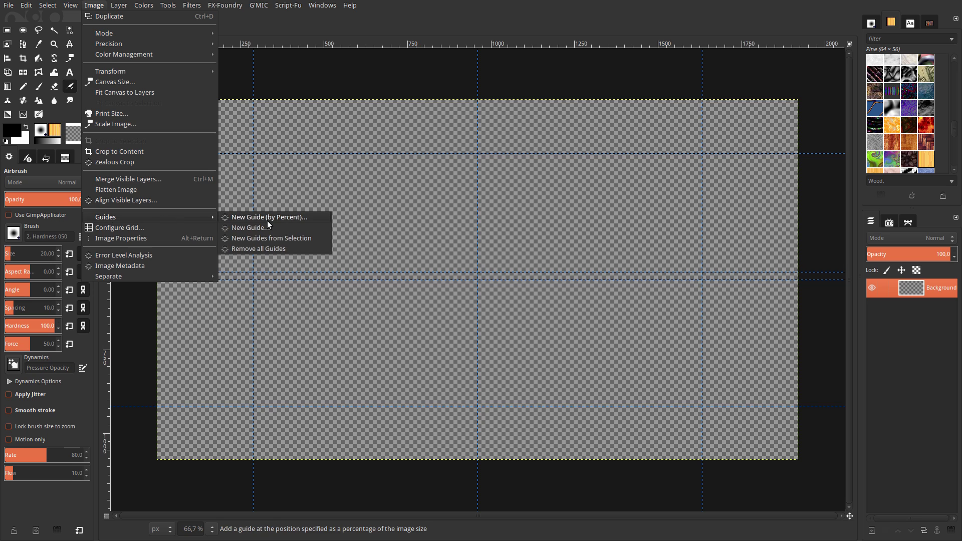
pyautogui.click(266, 219)
pyautogui.click(455, 255)
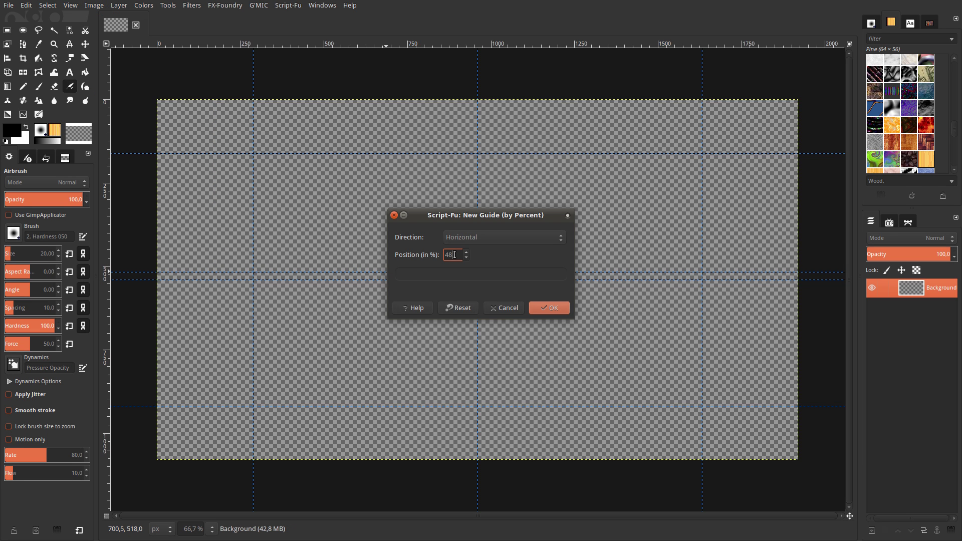
pyautogui.press('Return')
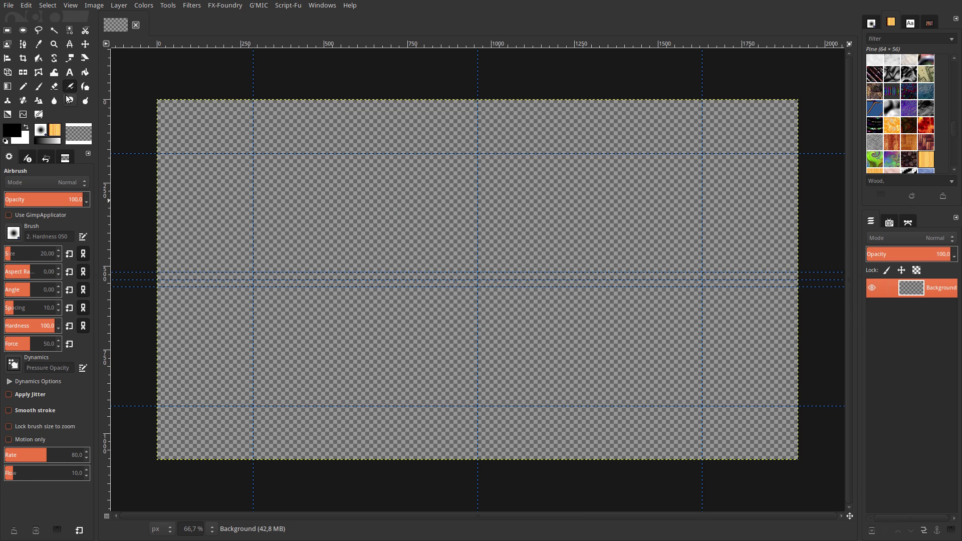
pyautogui.click(69, 72)
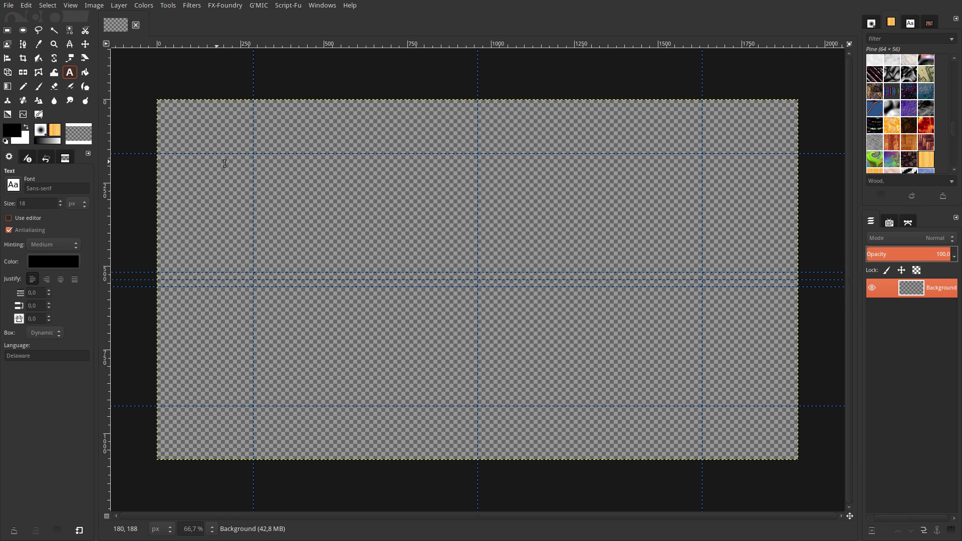
# Draw a text box across the canvas middle and type 'GIMP' in Sans-serif Bold.
pyautogui.moveTo(254, 155)
pyautogui.mouseDown()
pyautogui.moveTo(619, 377)
pyautogui.moveTo(703, 407)
pyautogui.mouseUp()
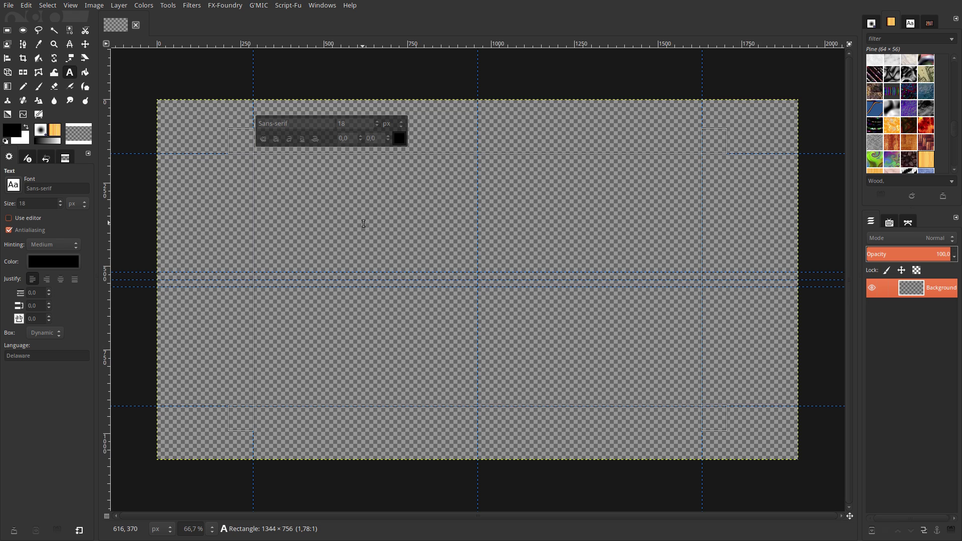
pyautogui.click(13, 185)
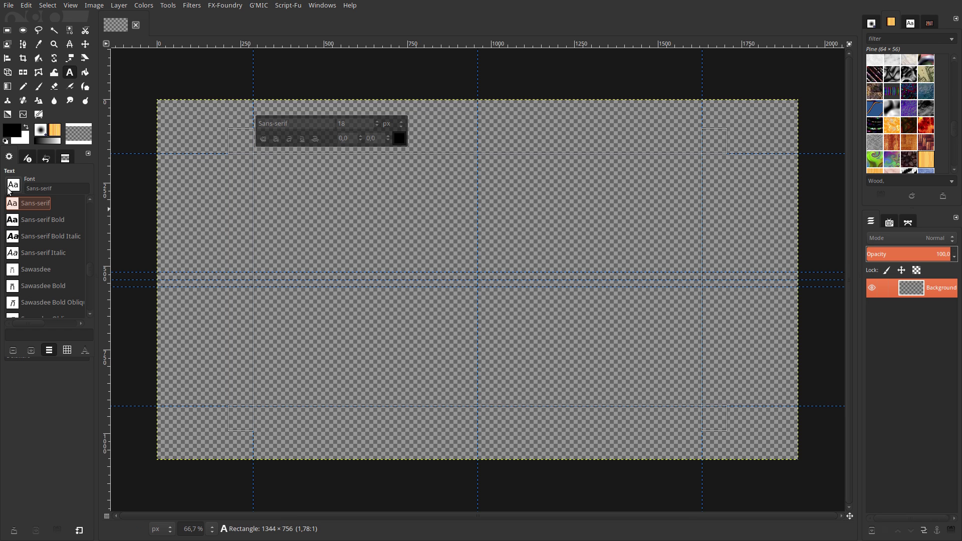
pyautogui.click(10, 221)
pyautogui.doubleClick(31, 203)
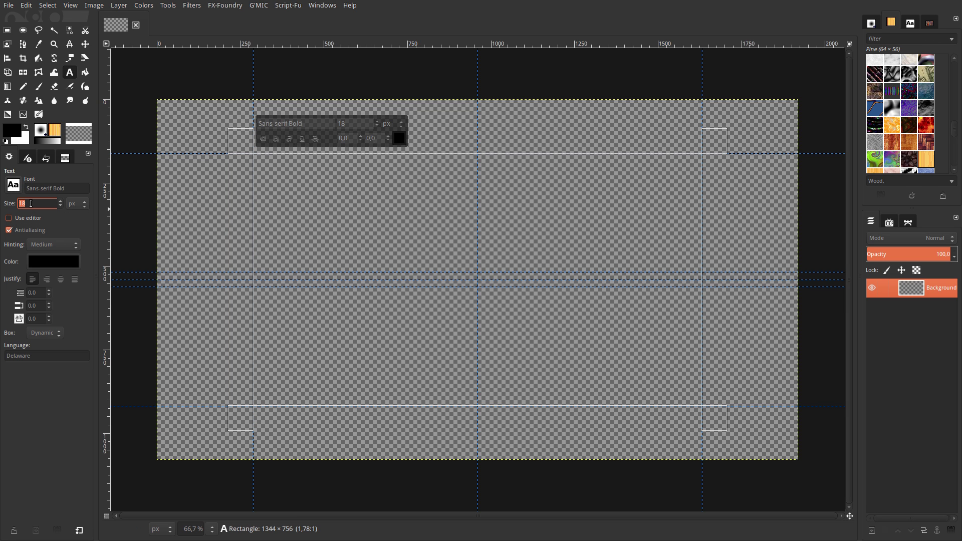
pyautogui.write('400')
pyautogui.press('Return')
pyautogui.write('GIMP')
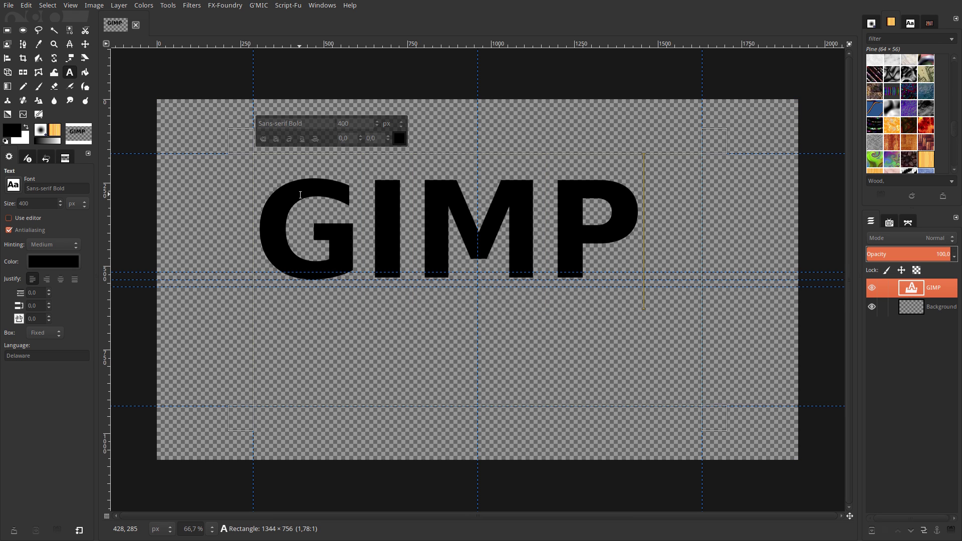
# Resize the text to 350 px, centre it, and add a second line 'G'MIC'.
pyautogui.click(46, 203)
pyautogui.write('350')
pyautogui.press('Return')
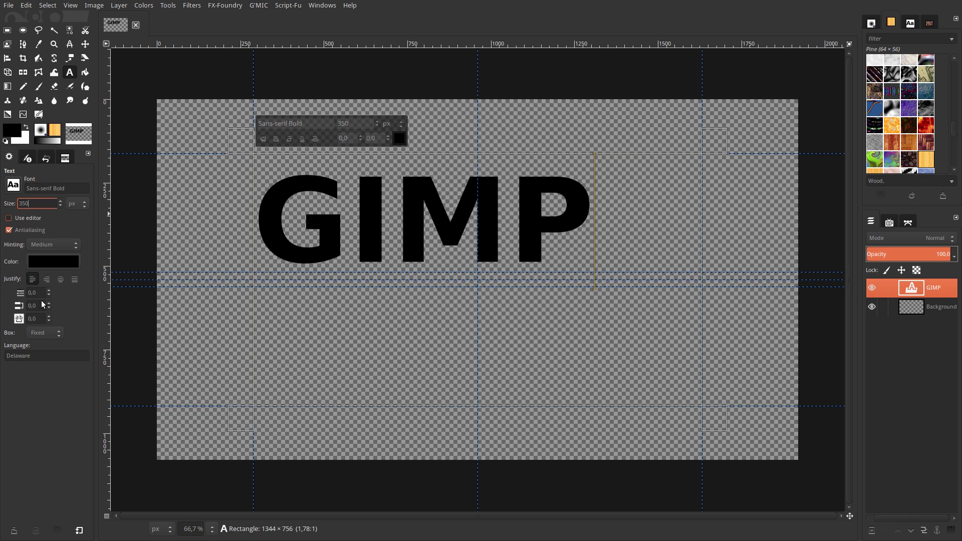
pyautogui.click(61, 279)
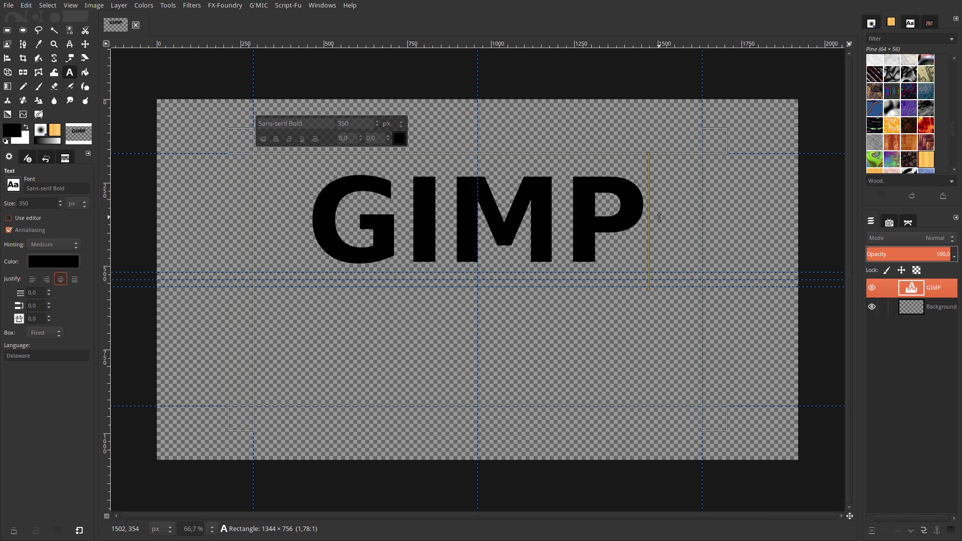
pyautogui.press('Return')
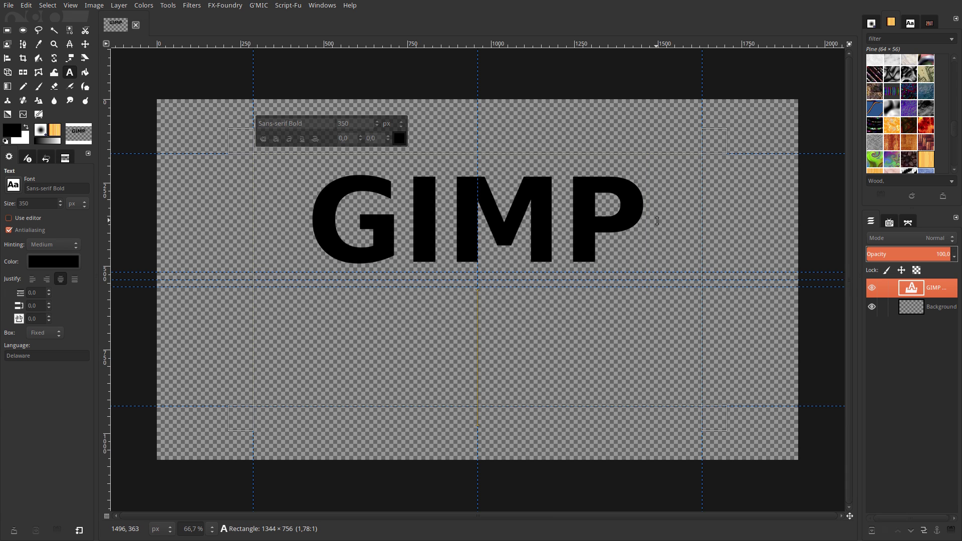
pyautogui.write("G'")
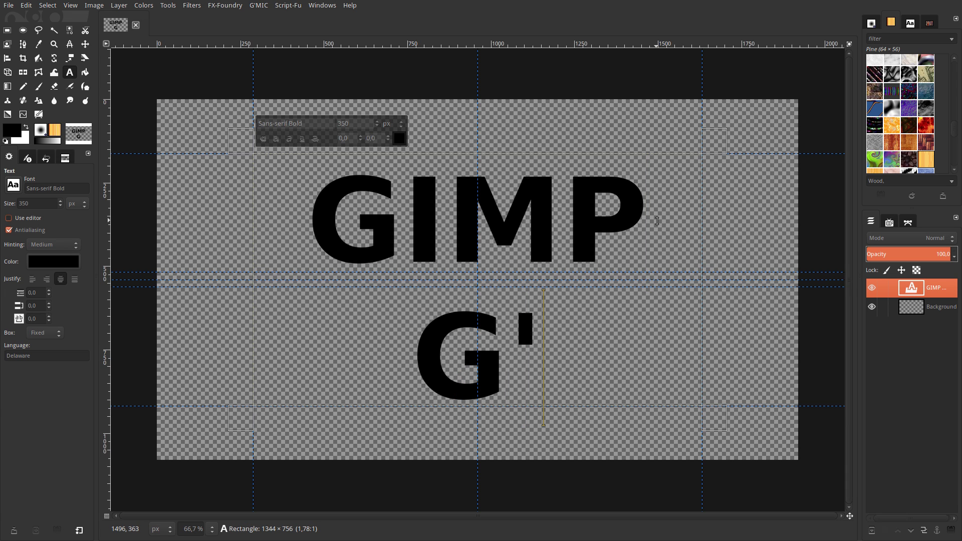
pyautogui.write('MIC')
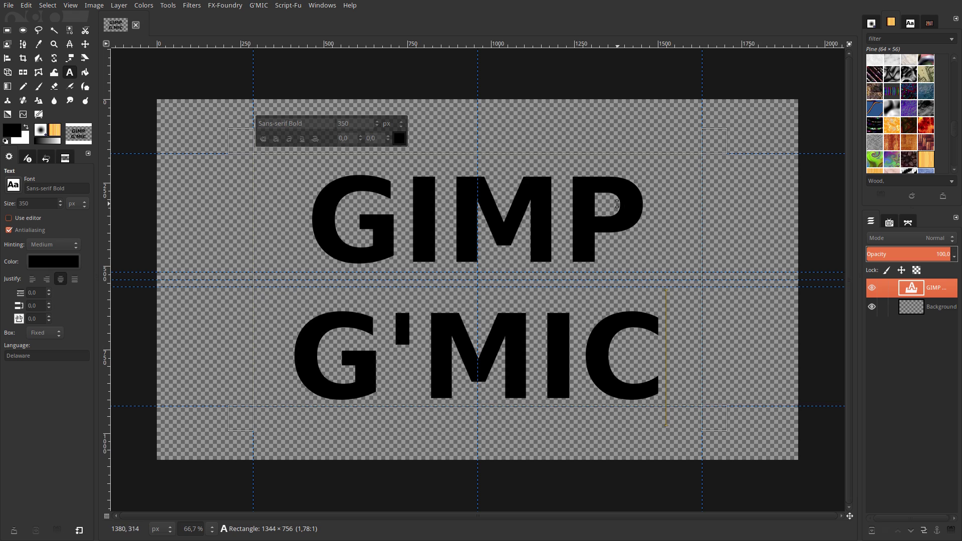
# Rectangle-select a thin strip between the 'GIMP' and 'G'MIC' lines.
pyautogui.click(86, 44)
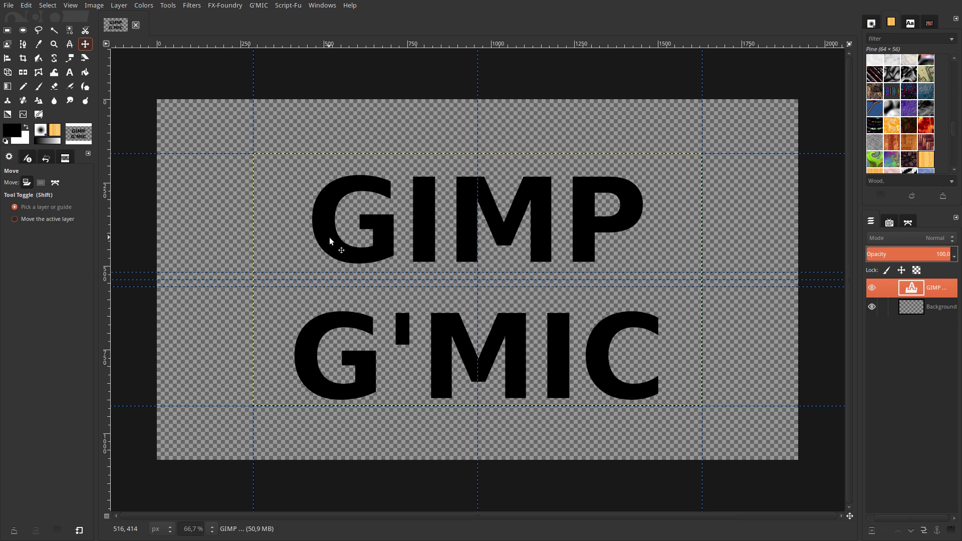
pyautogui.click(7, 31)
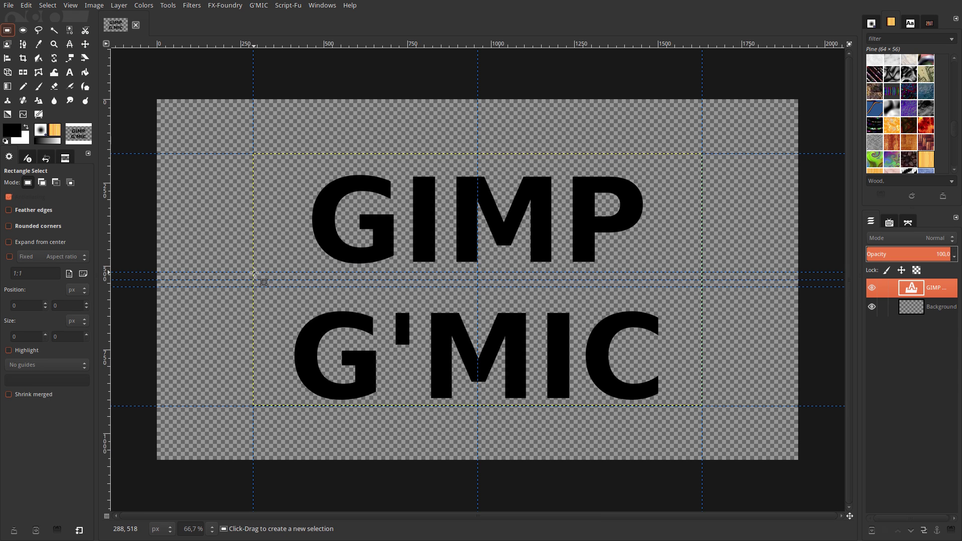
pyautogui.moveTo(253, 272); pyautogui.dragTo(701, 285)
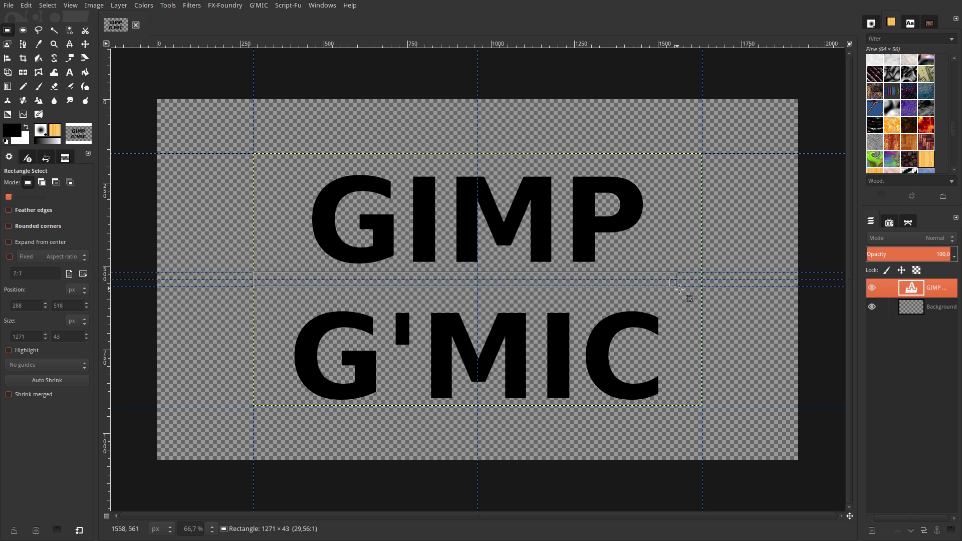
pyautogui.moveTo(701, 285); pyautogui.dragTo(700, 286)
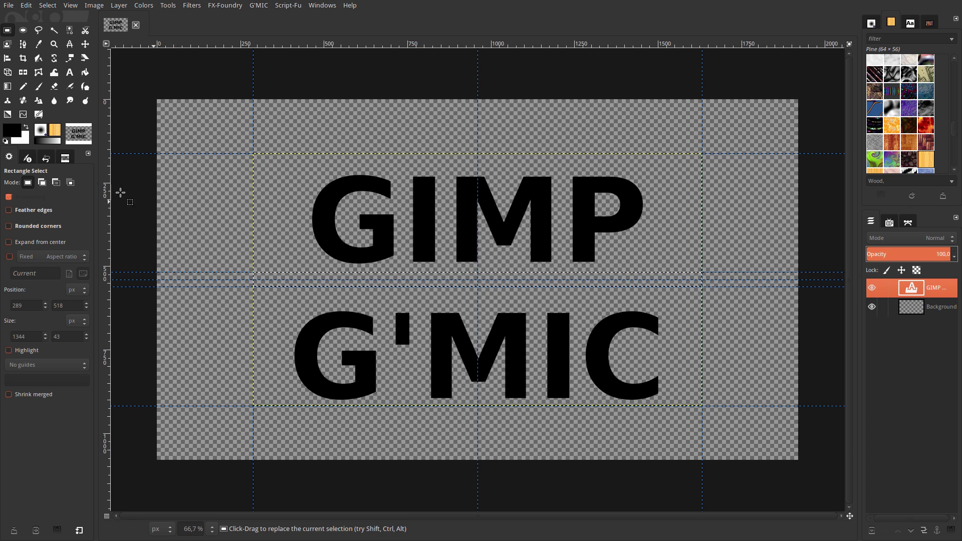
pyautogui.moveTo(12, 132); pyautogui.dragTo(290, 268)
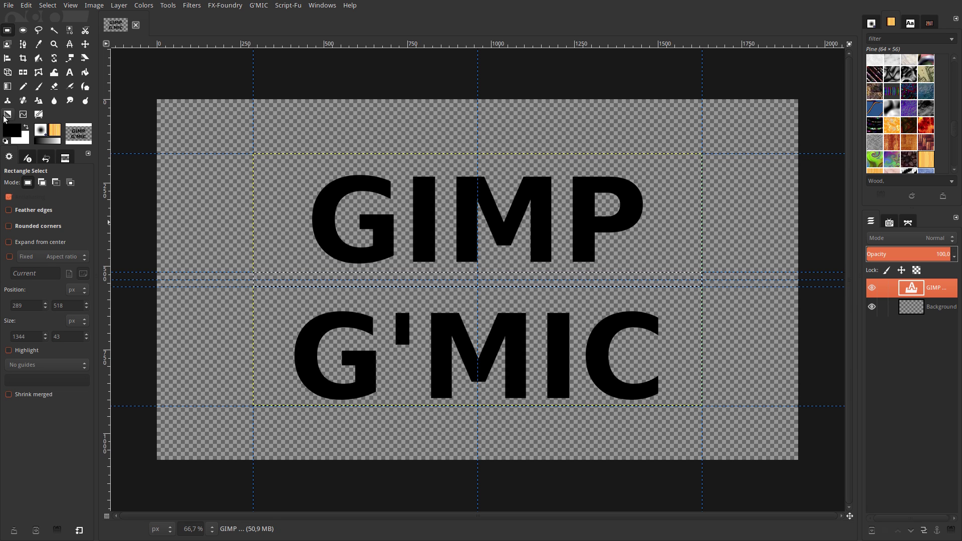
pyautogui.moveTo(12, 131)
pyautogui.mouseDown()
pyautogui.moveTo(275, 292)
pyautogui.moveTo(296, 275)
pyautogui.mouseUp()
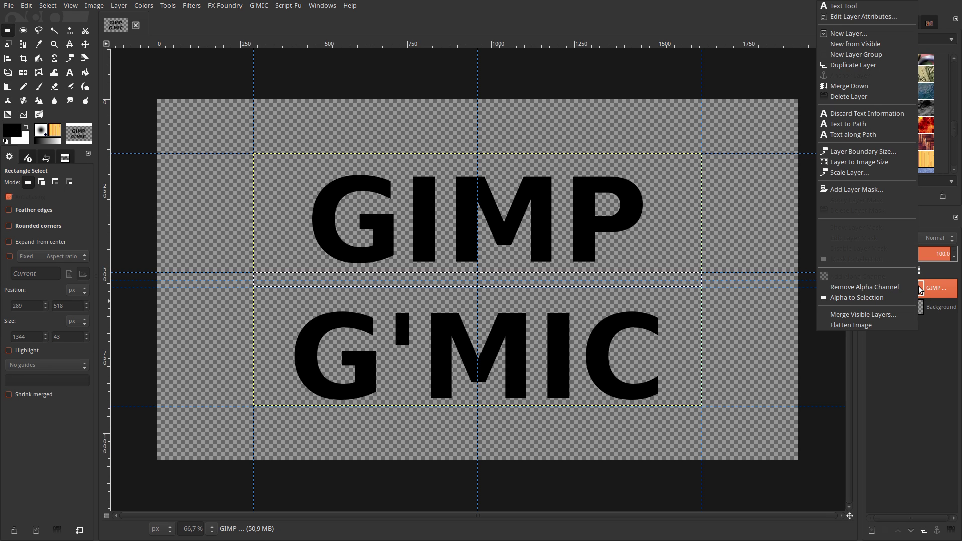
# Expand the text layer to image size, fill the strip black, then deselect.
pyautogui.rightClick(922, 290)
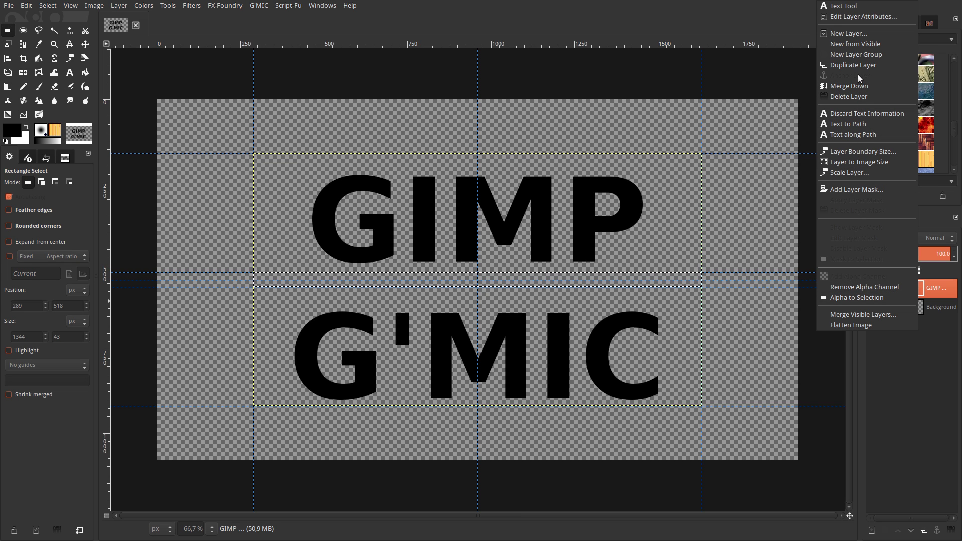
pyautogui.click(872, 162)
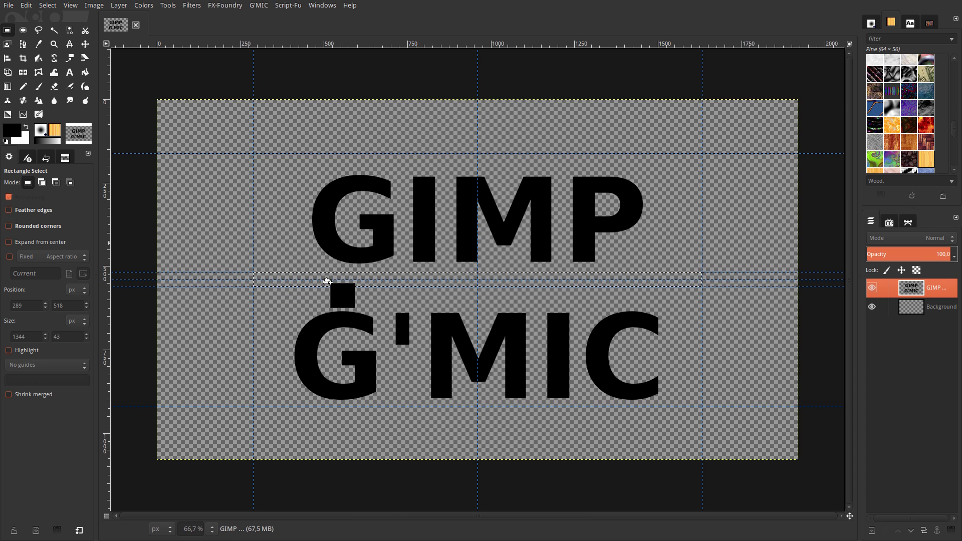
pyautogui.moveTo(15, 135); pyautogui.dragTo(334, 281)
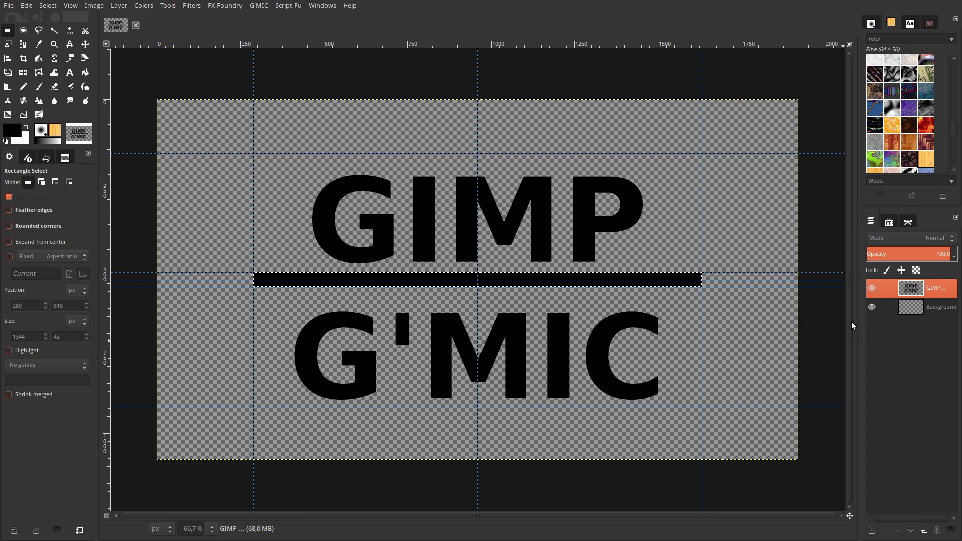
pyautogui.click(47, 6)
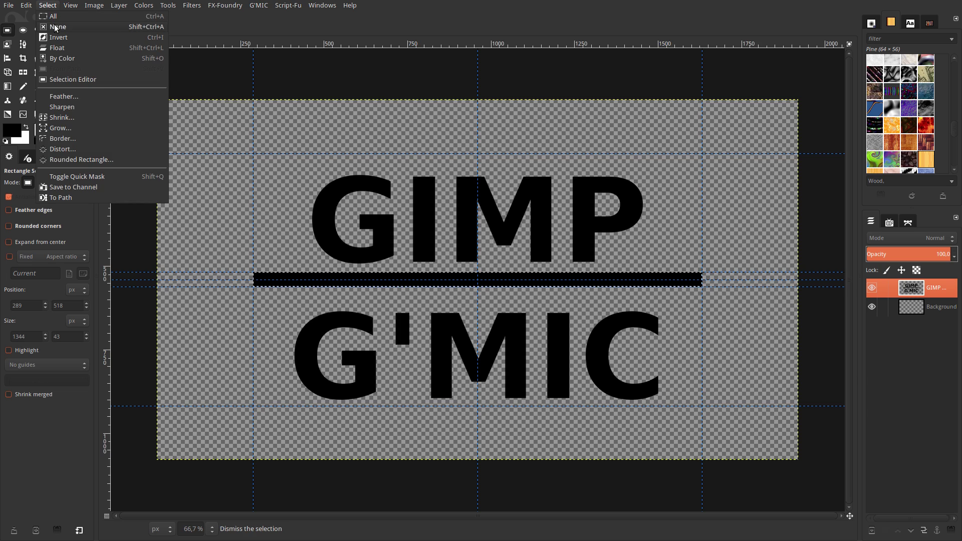
pyautogui.click(53, 27)
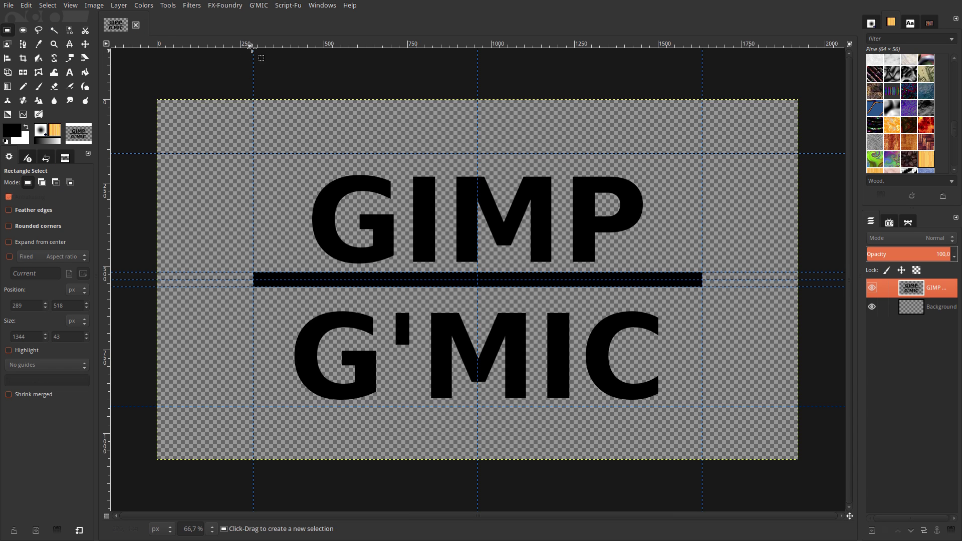
# Choose the Rendering > 3d extrusion filter in G'MIC.
pyautogui.click(256, 7)
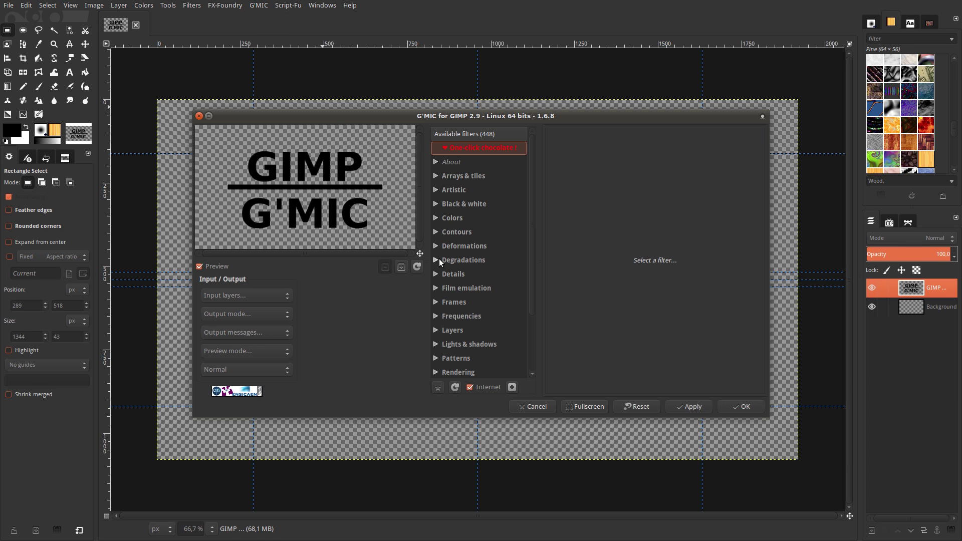
pyautogui.scroll(-3, 452, 326)
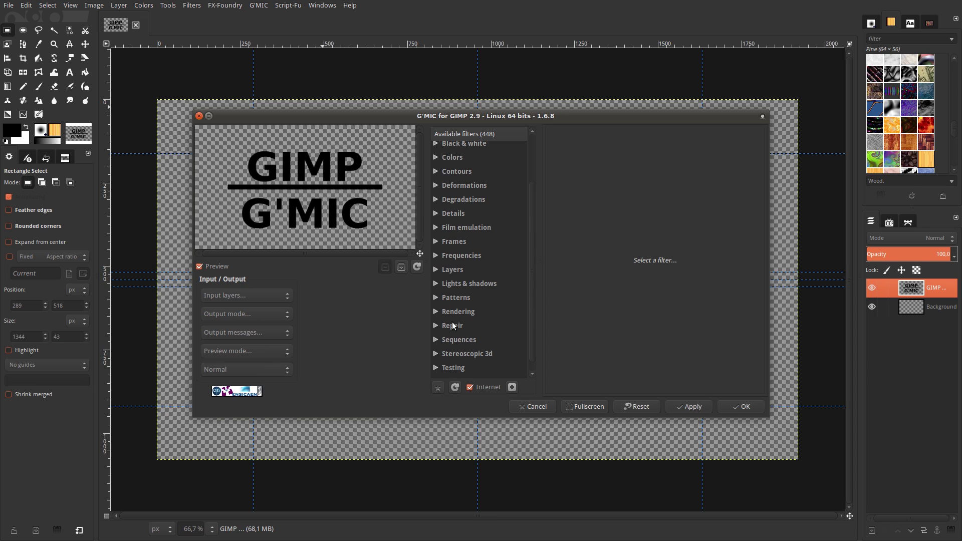
pyautogui.click(441, 312)
pyautogui.scroll(-5, 468, 307)
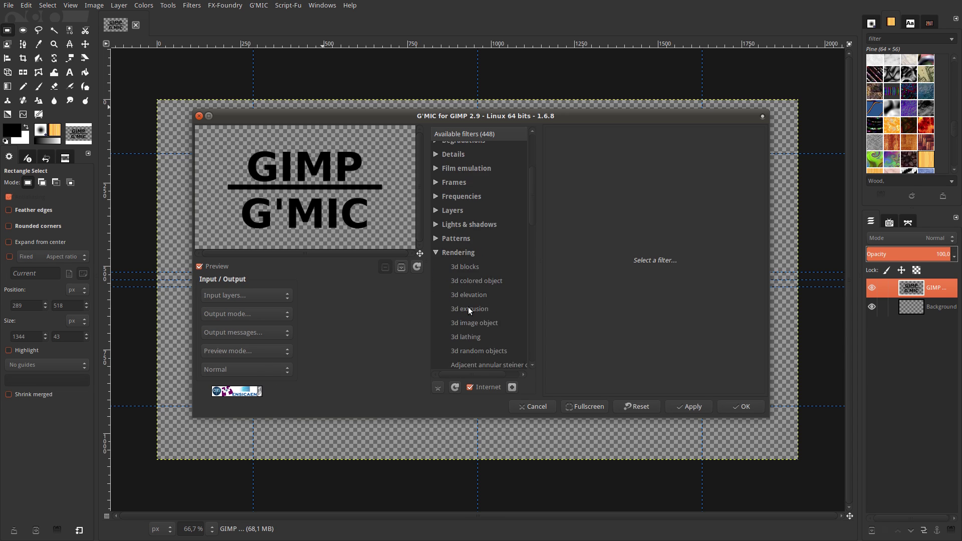
pyautogui.click(476, 222)
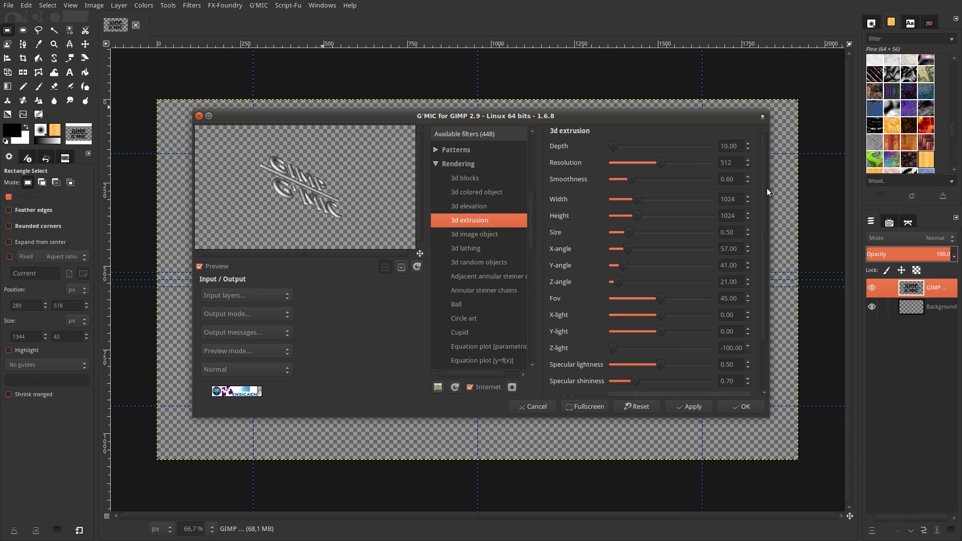
# Set extrusion depth 139, resolution 1024, width 1920 and height 1080.
pyautogui.doubleClick(736, 146)
pyautogui.write('139')
pyautogui.press('Return')
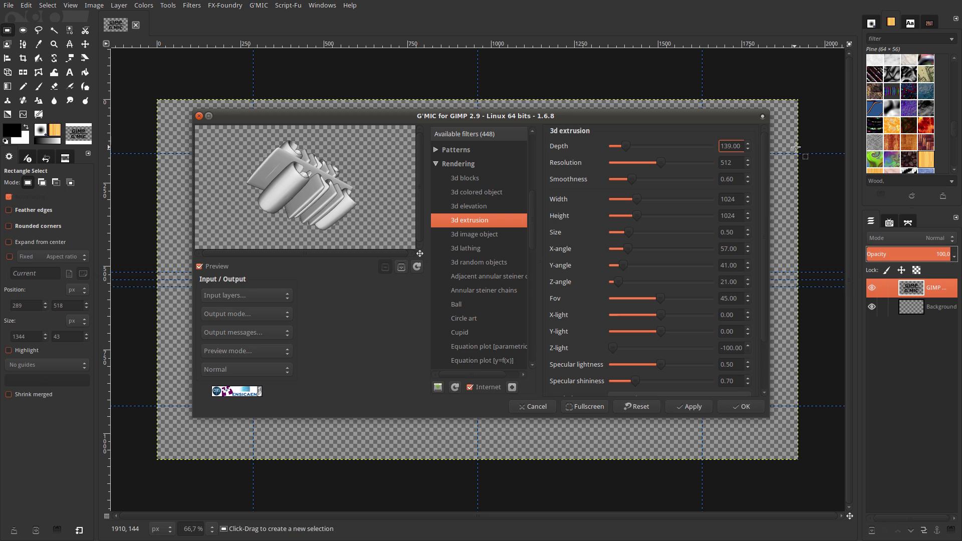
pyautogui.doubleClick(732, 163)
pyautogui.write('1')
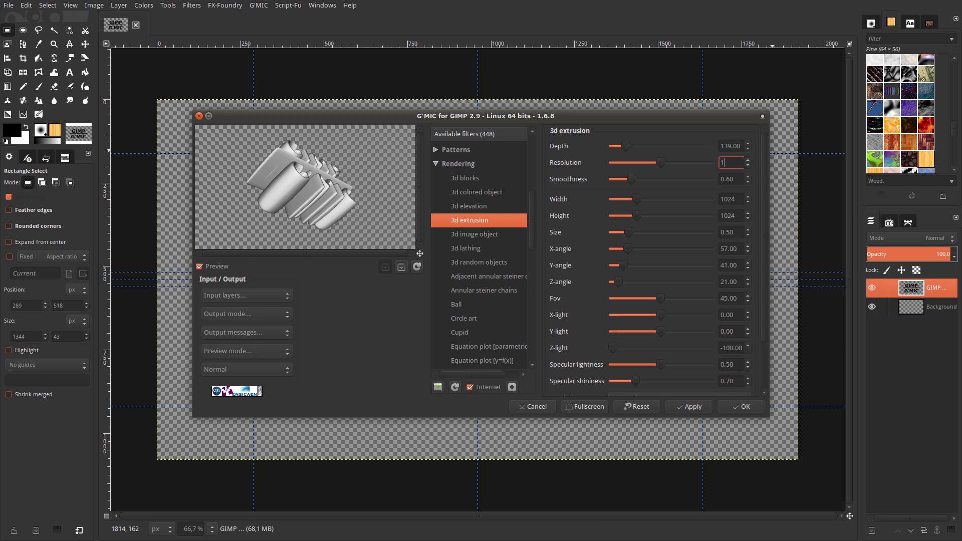
pyautogui.press('Return')
pyautogui.doubleClick(739, 200)
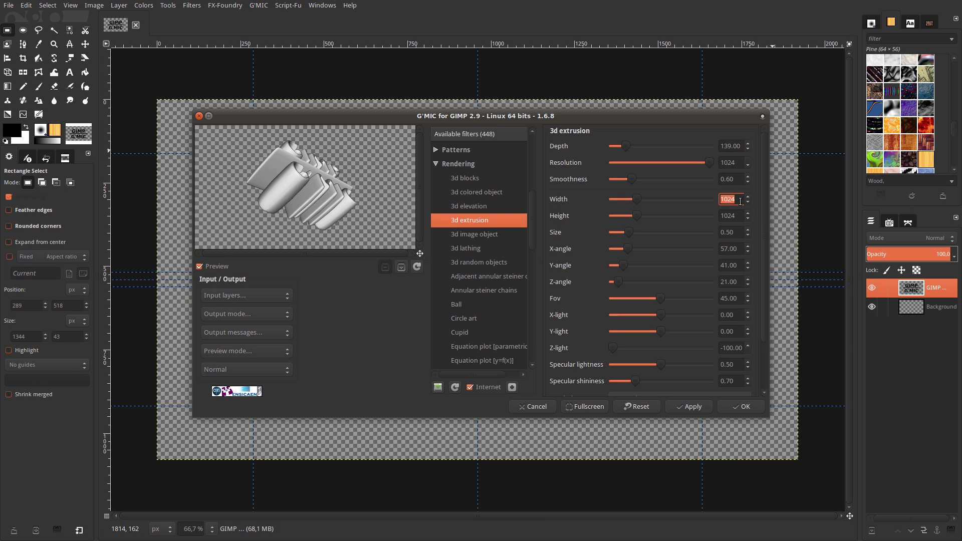
pyautogui.write('1')
pyautogui.doubleClick(738, 217)
pyautogui.write('108')
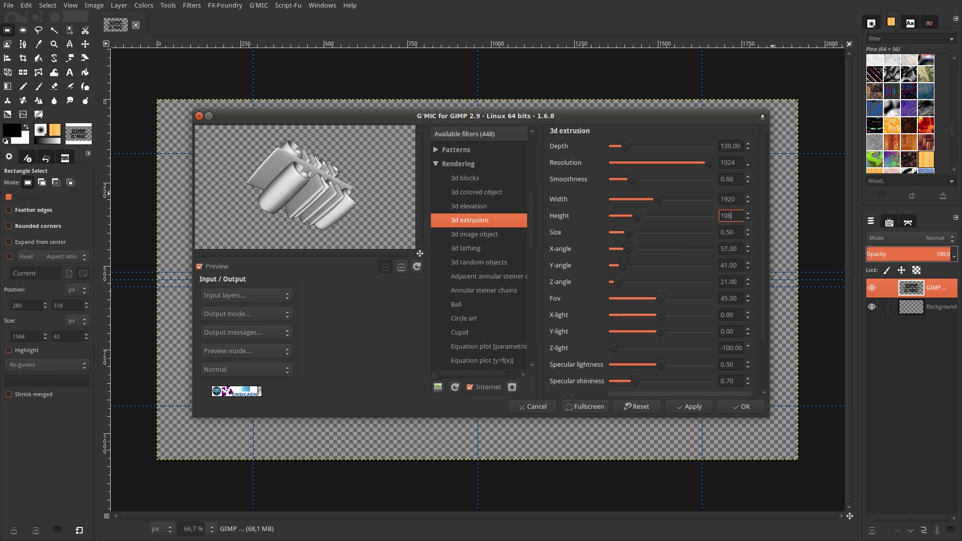
# Set size 0.70, angles 0, Fov 75, light -10/-75, and apply the extrusion.
pyautogui.click(737, 232)
pyautogui.write('0.7')
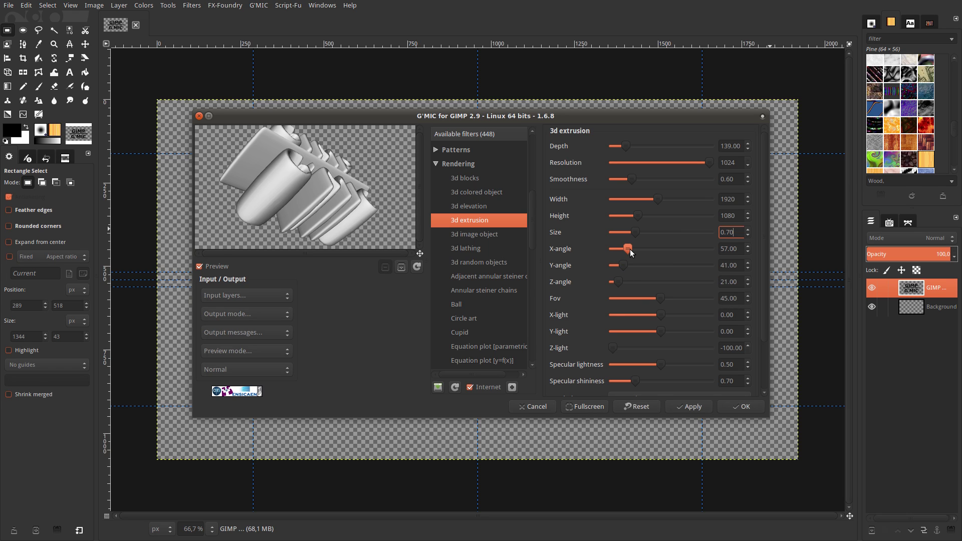
pyautogui.moveTo(630, 249)
pyautogui.mouseDown()
pyautogui.moveTo(576, 251)
pyautogui.moveTo(614, 264)
pyautogui.moveTo(609, 285)
pyautogui.mouseUp()
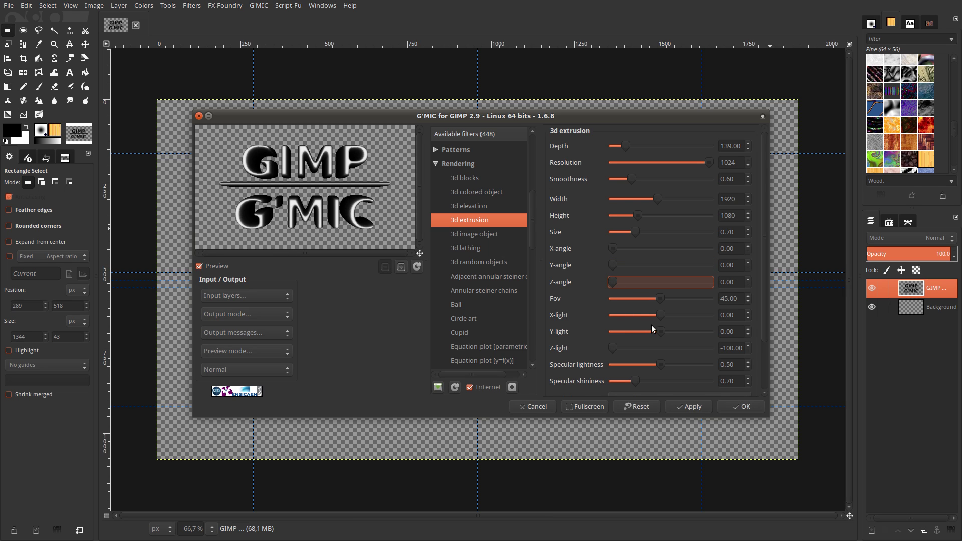
pyautogui.doubleClick(733, 299)
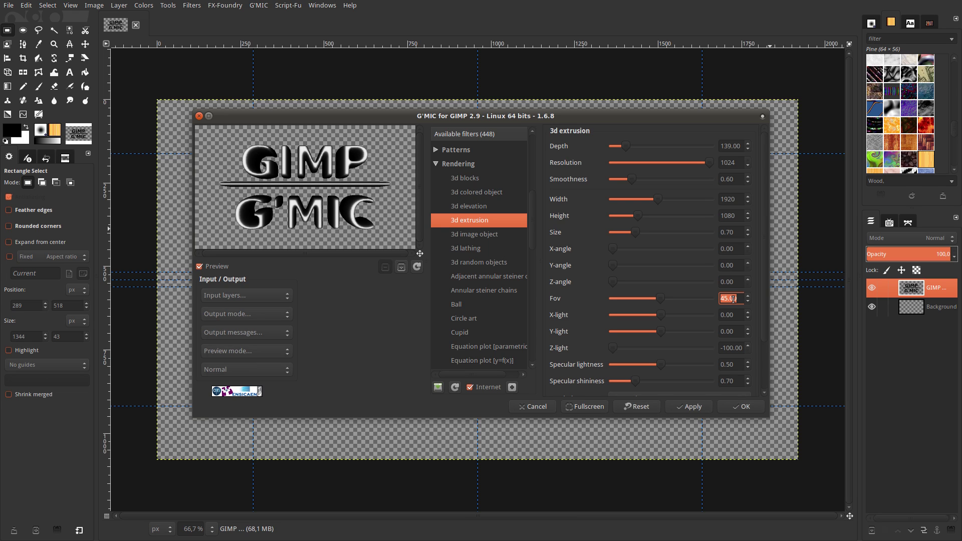
pyautogui.write('75')
pyautogui.click(739, 314)
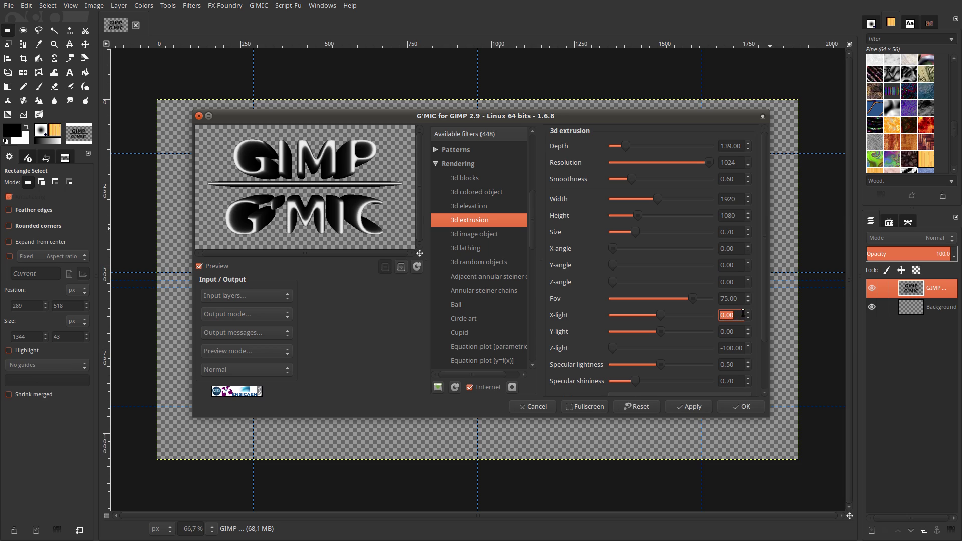
pyautogui.write('-10')
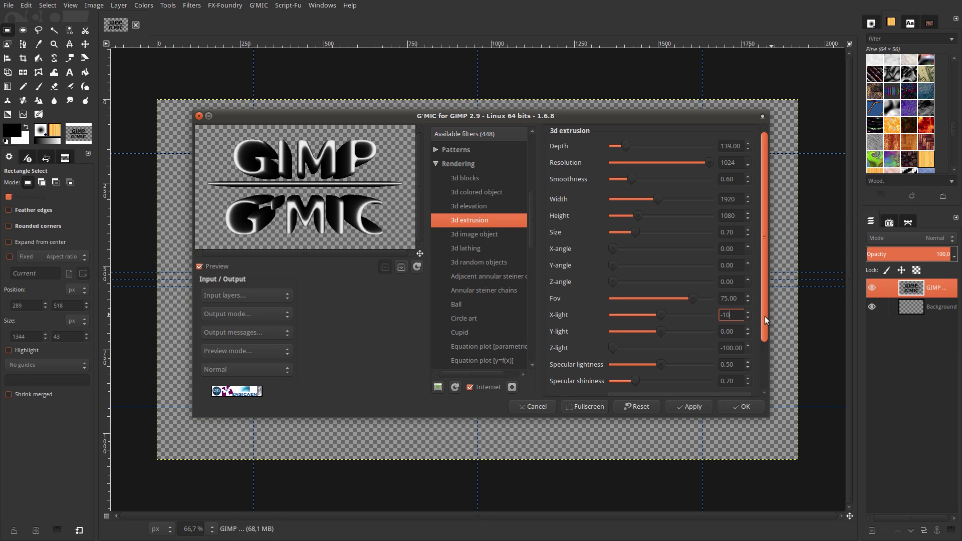
pyautogui.click(739, 331)
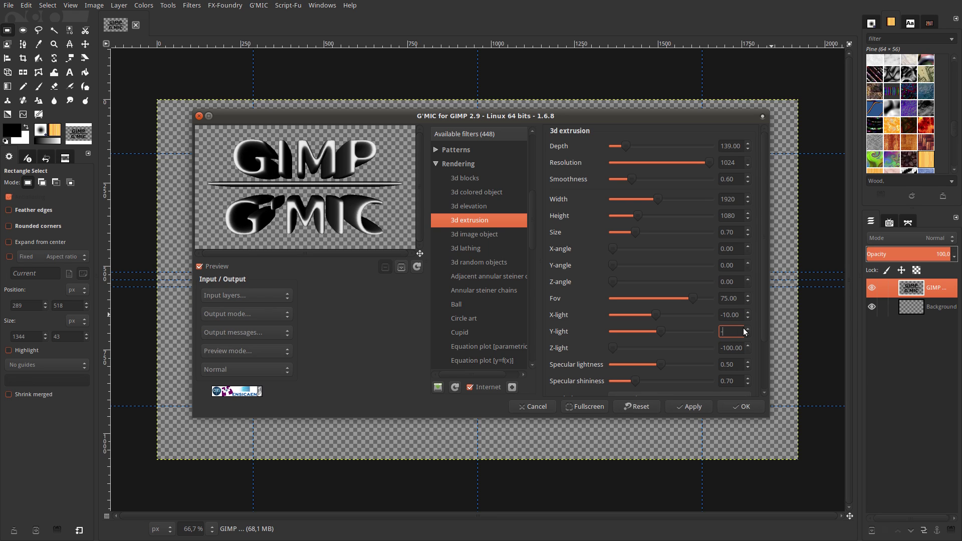
pyautogui.write('-75')
pyautogui.press('Return')
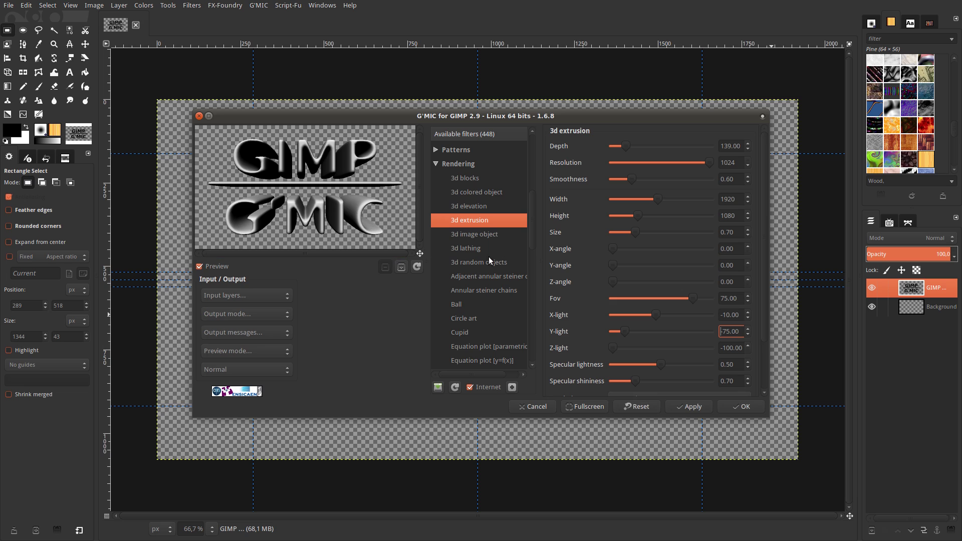
pyautogui.click(736, 407)
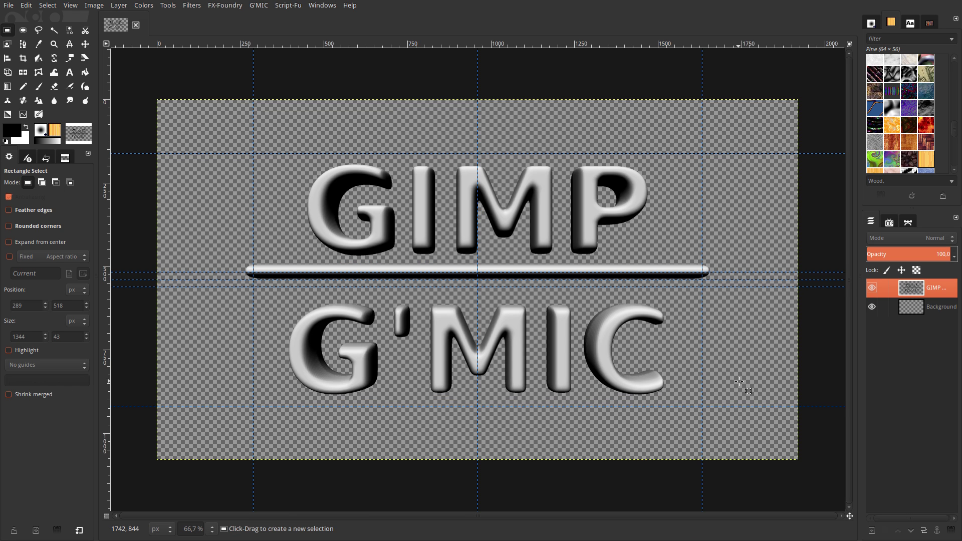
# Open the Image menu and dismiss it without choosing a command.
pyautogui.click(93, 6)
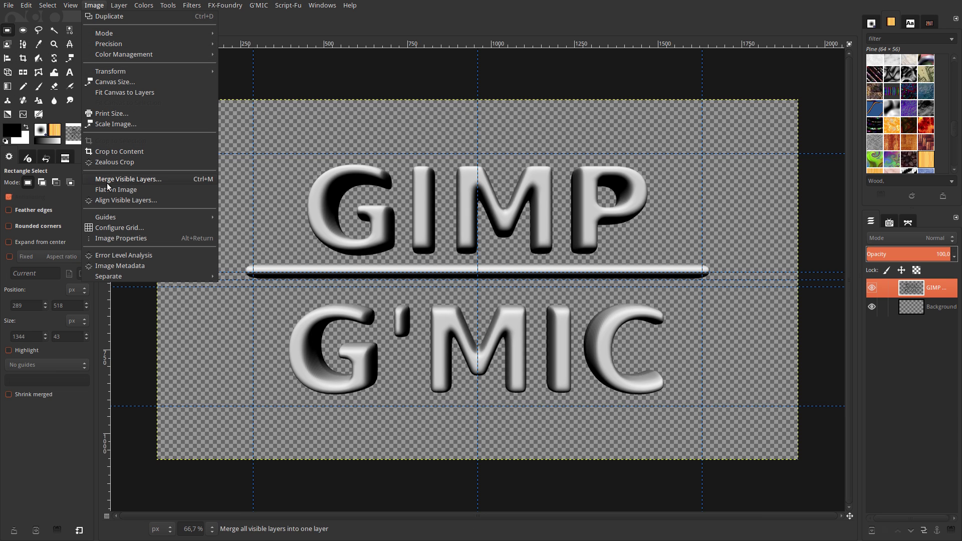
pyautogui.click(336, 65)
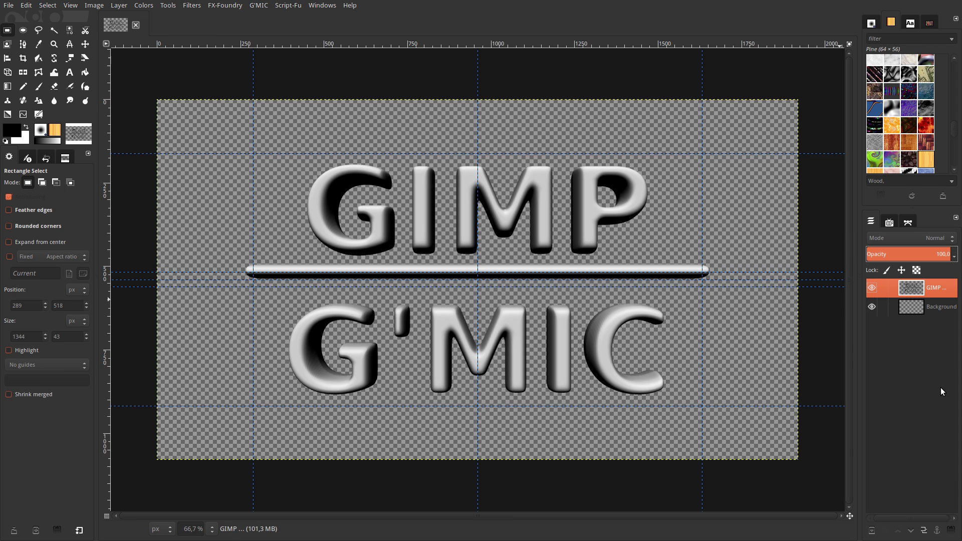
# Add a new transparent layer and move it below the text layer.
pyautogui.click(872, 530)
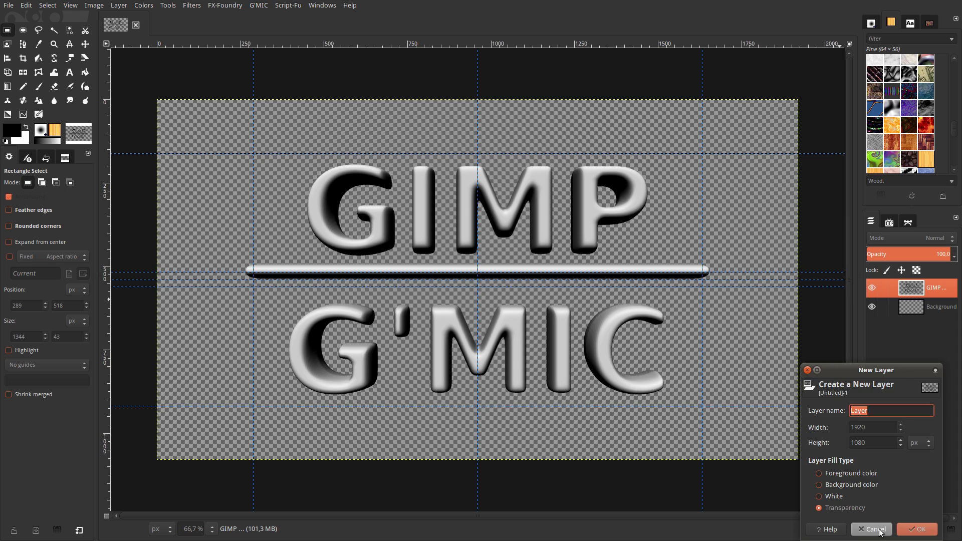
pyautogui.click(908, 530)
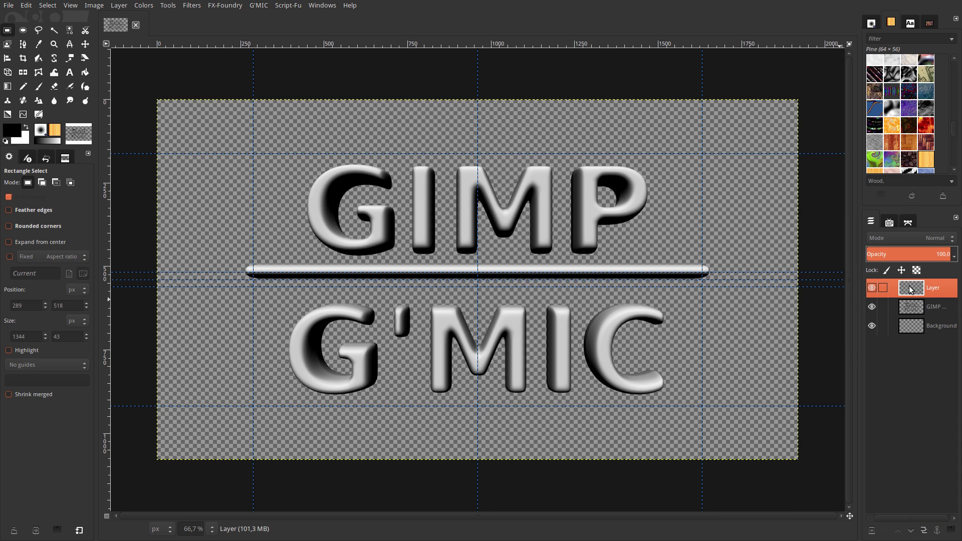
pyautogui.click(911, 531)
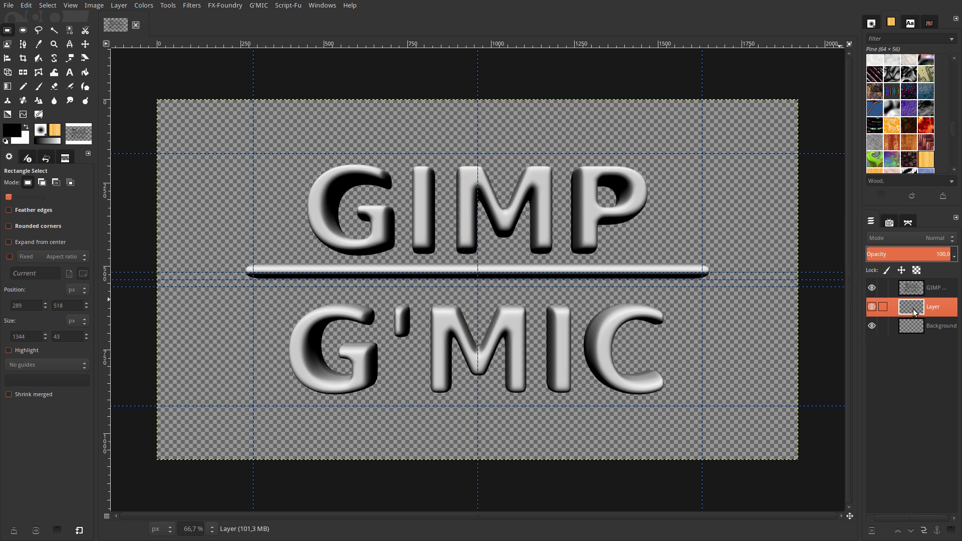
# Select a centred 1344×712 ellipse around the text, expanding from centre.
pyautogui.click(23, 31)
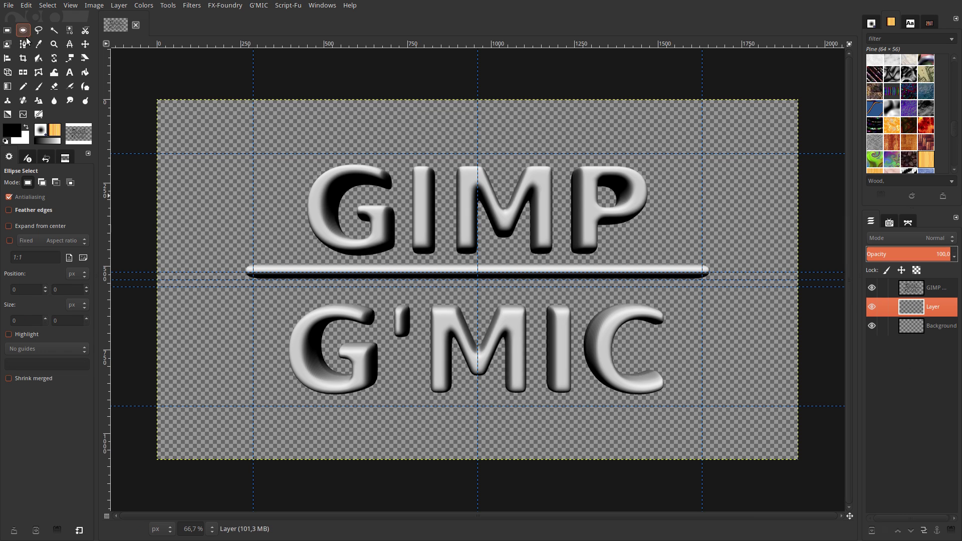
pyautogui.click(8, 226)
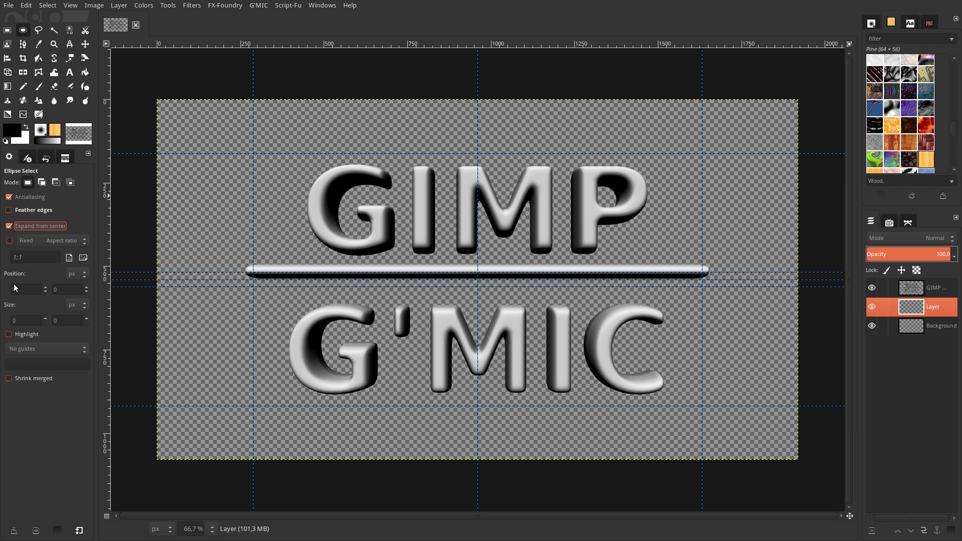
pyautogui.click(8, 335)
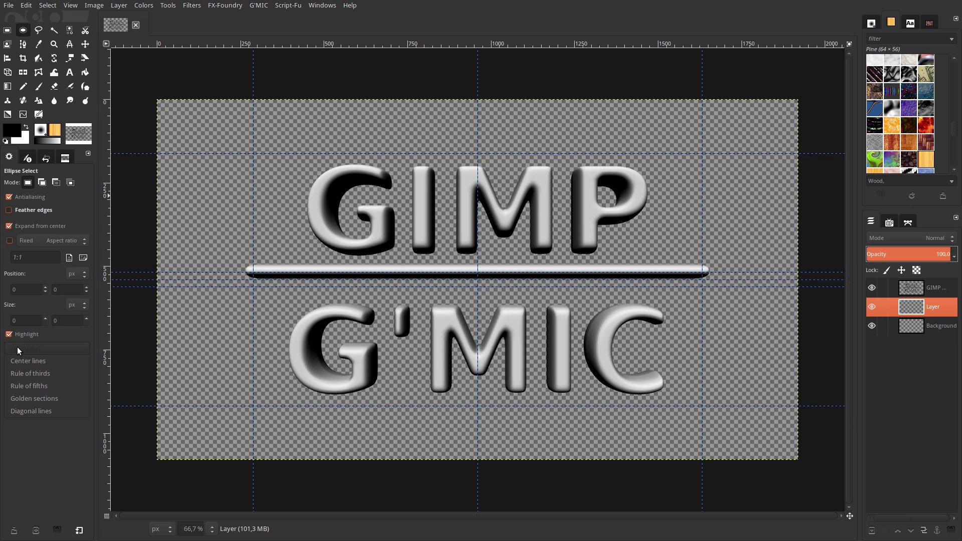
pyautogui.click(18, 365)
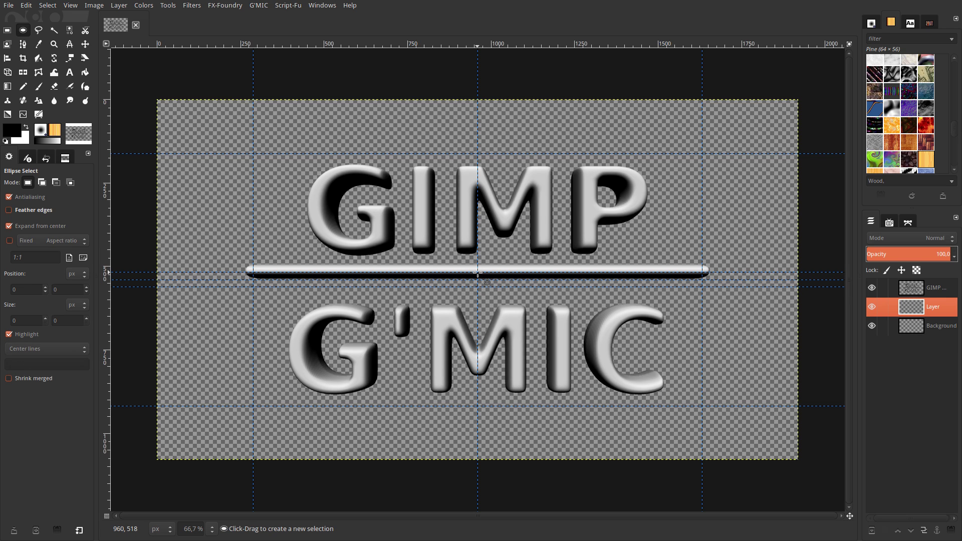
pyautogui.moveTo(477, 273)
pyautogui.mouseDown()
pyautogui.moveTo(667, 203)
pyautogui.moveTo(703, 156)
pyautogui.mouseUp()
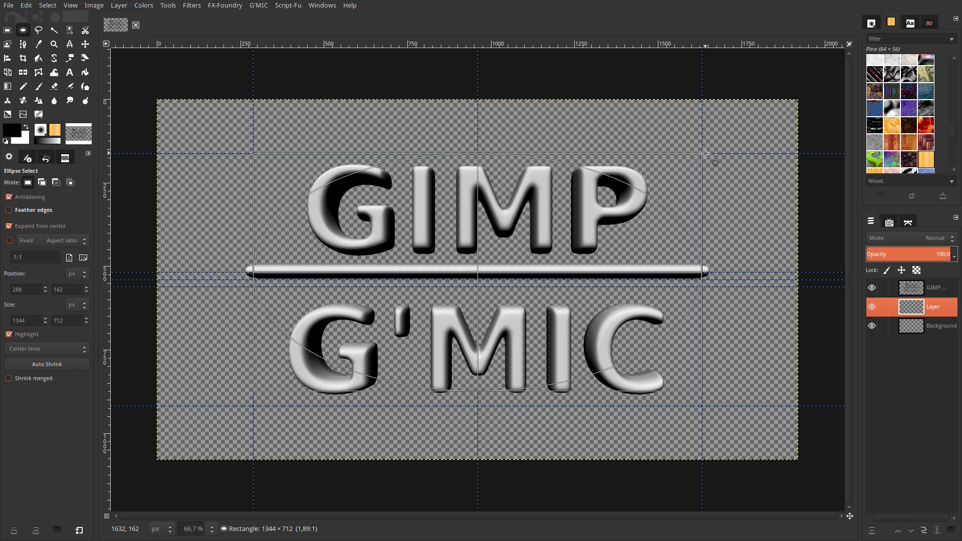
pyautogui.moveTo(706, 153); pyautogui.dragTo(705, 153)
pyautogui.click(516, 234)
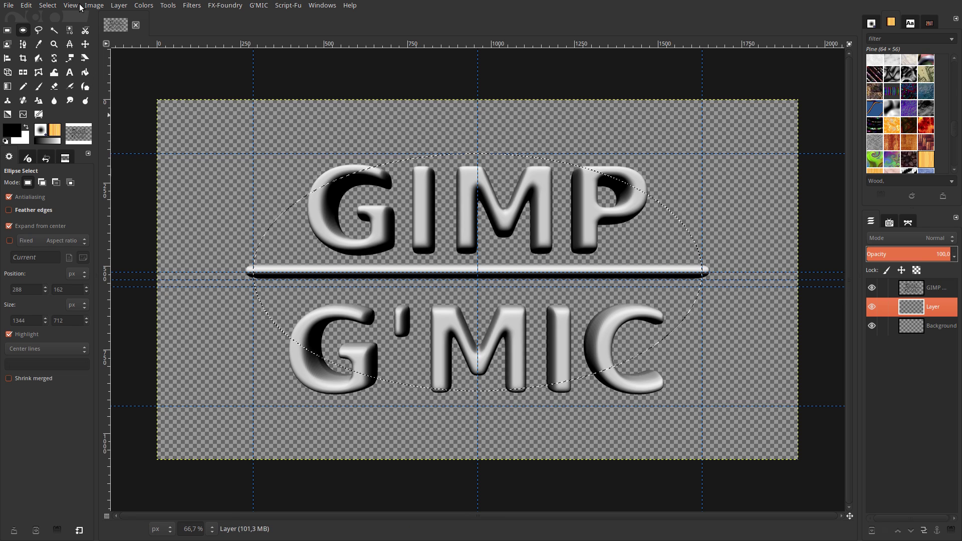
# Turn the ellipse selection into a 25 px border ring.
pyautogui.click(52, 7)
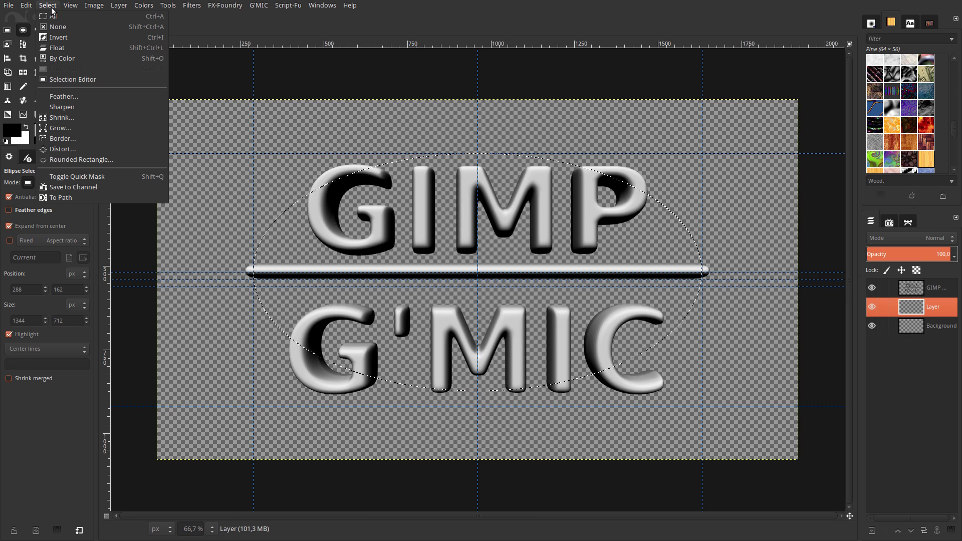
pyautogui.click(73, 140)
pyautogui.write('25')
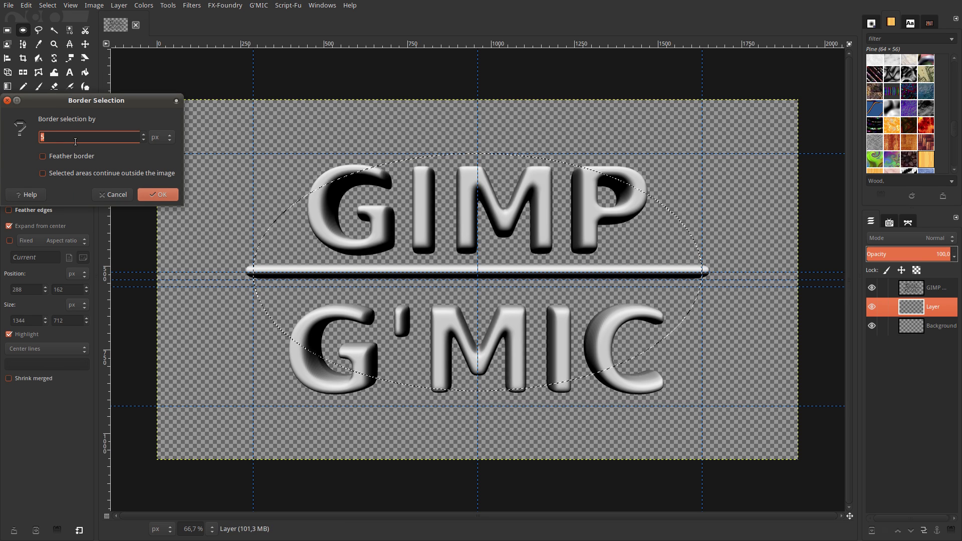
pyautogui.click(150, 194)
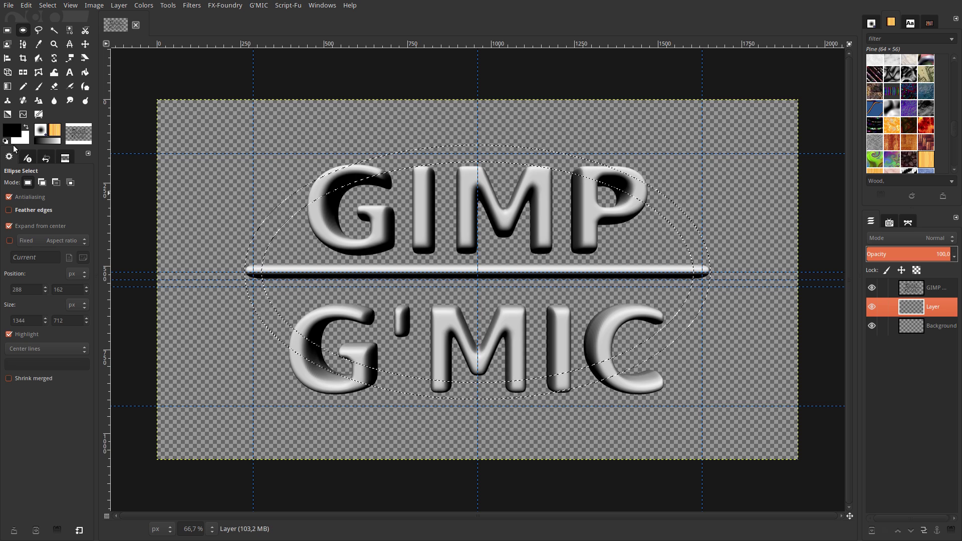
# Fill the ring with black, clear the selection, and bring up the G'MIC filter window.
pyautogui.moveTo(12, 131); pyautogui.dragTo(293, 221)
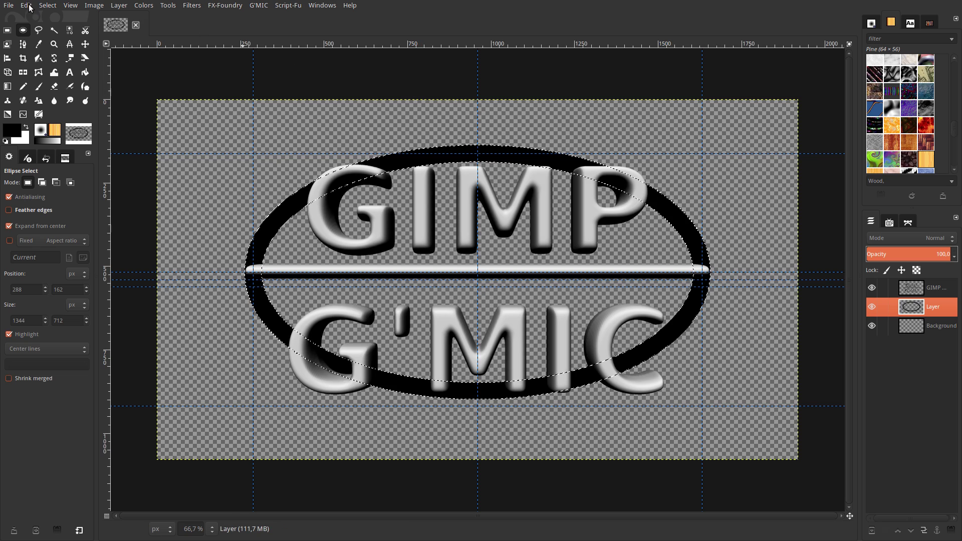
pyautogui.click(47, 5)
pyautogui.click(54, 26)
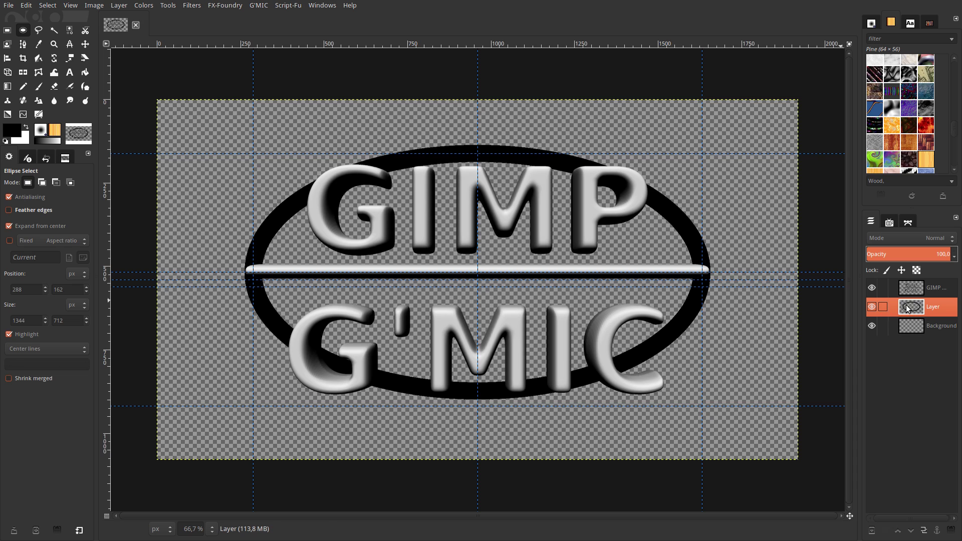
pyautogui.click(259, 6)
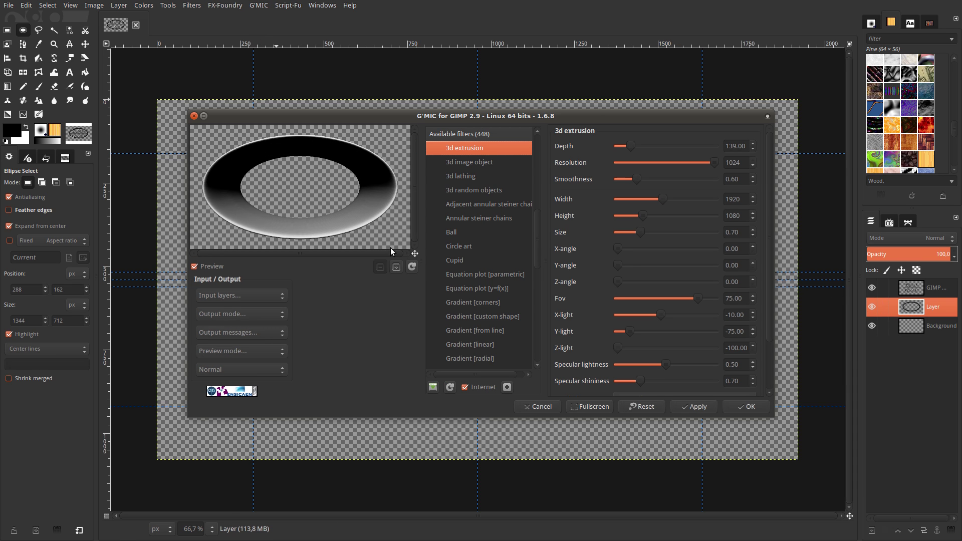
# Apply G'MIC's 3d extrusion to the black oval ring.
pyautogui.click(746, 406)
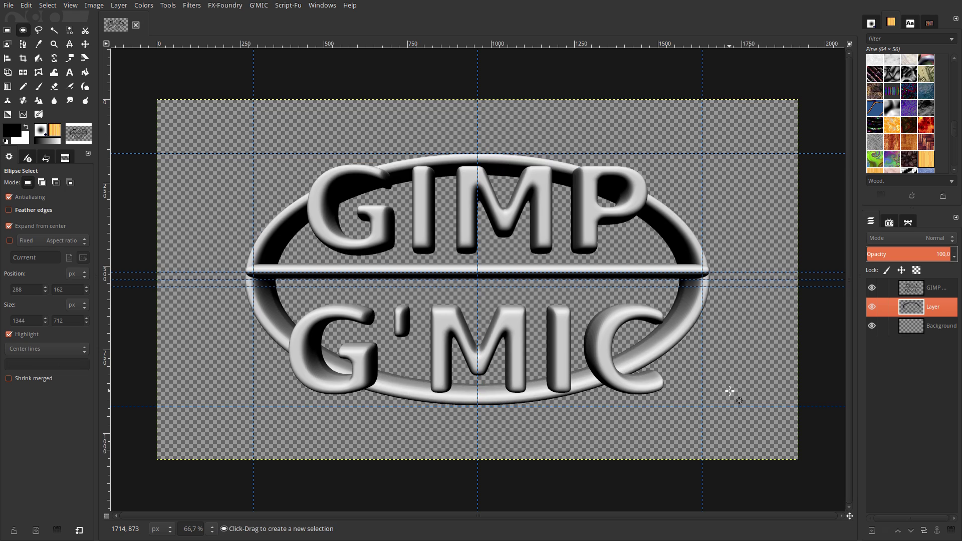
pyautogui.click(44, 5)
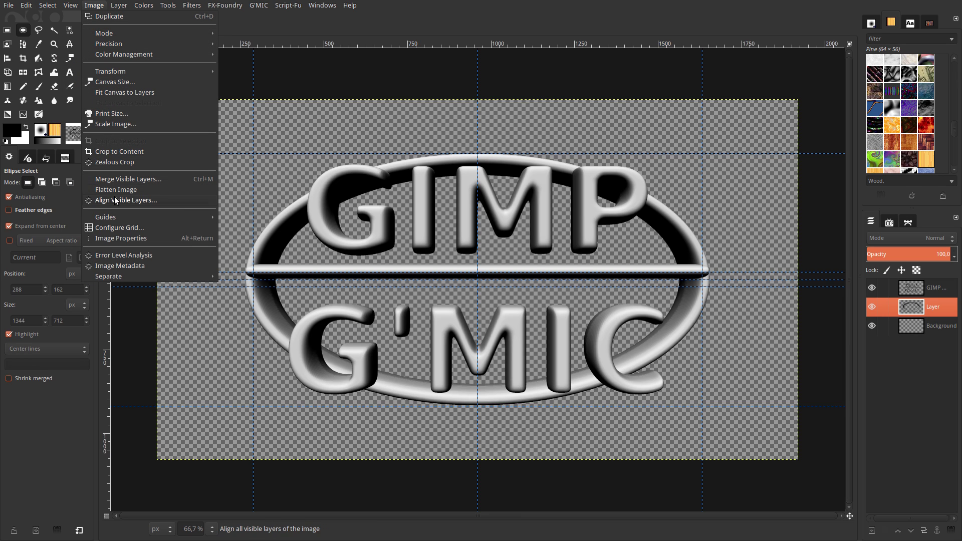
pyautogui.moveTo(106, 216)
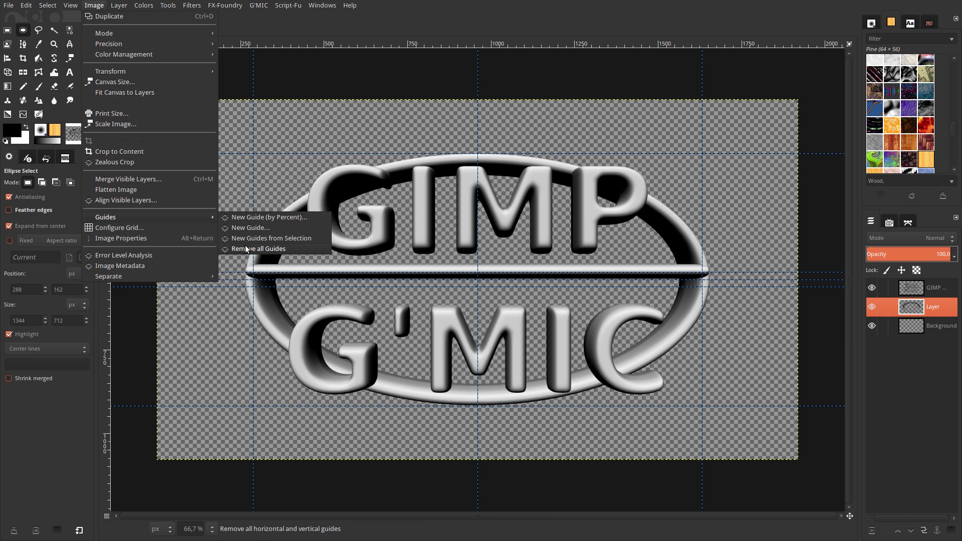
# Remove all guides, merge the text layer down into the ring layer, and select Background.
pyautogui.click(237, 249)
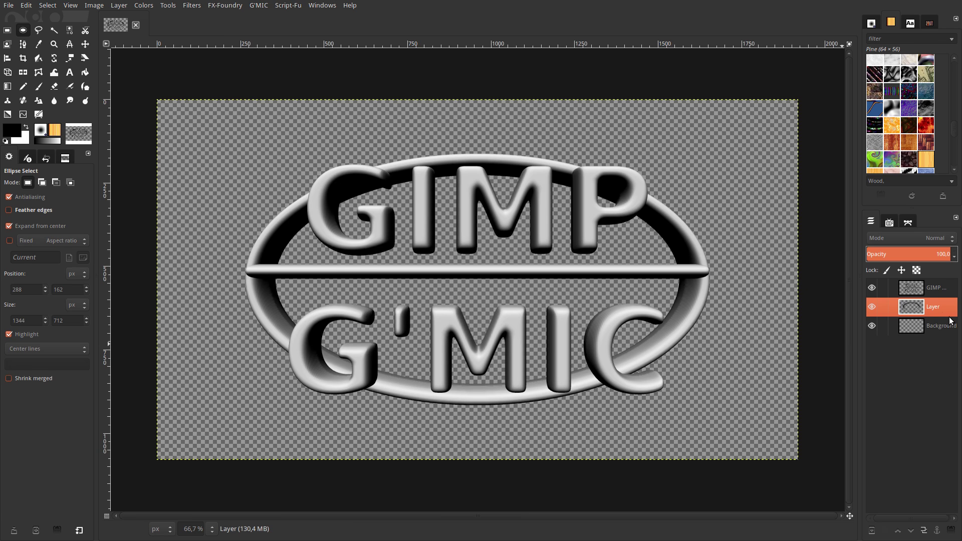
pyautogui.click(914, 289)
pyautogui.rightClick(914, 289)
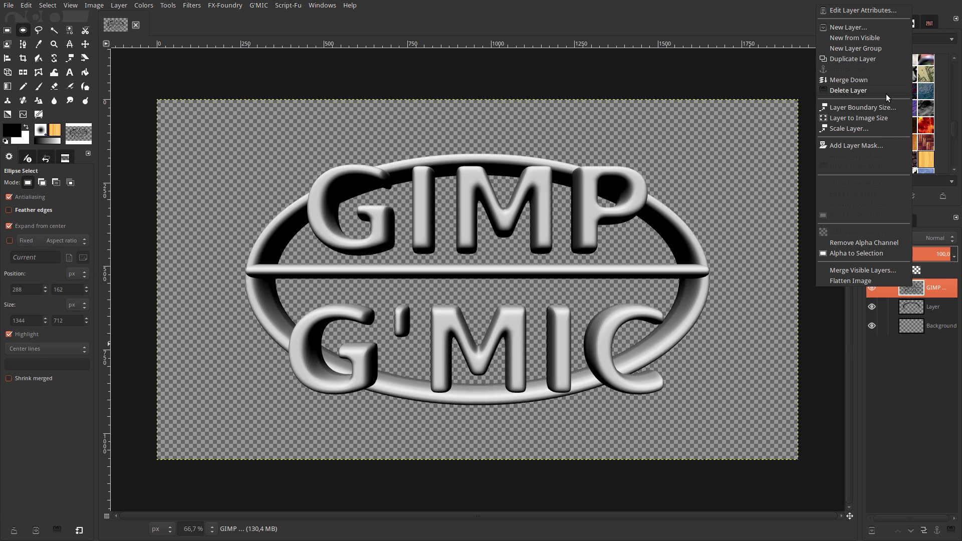
pyautogui.click(848, 80)
pyautogui.click(912, 308)
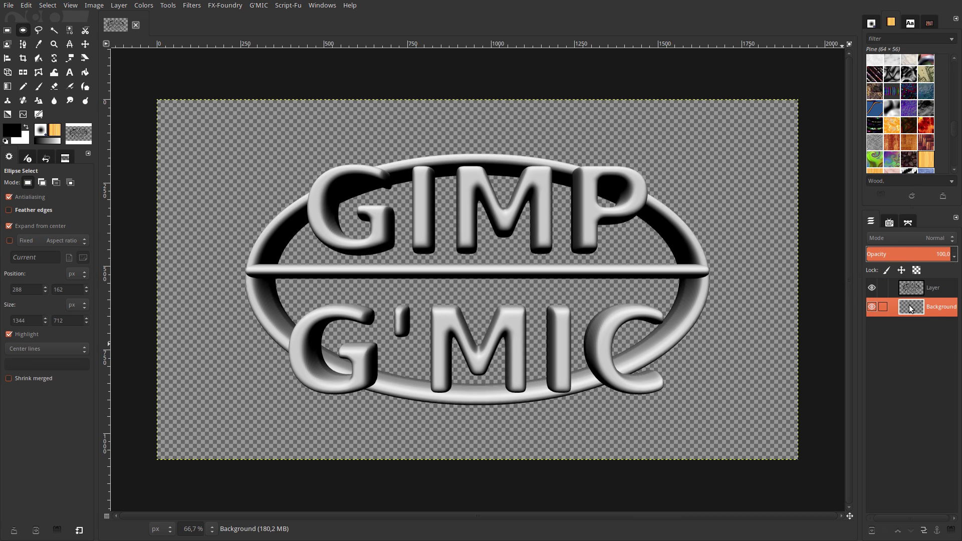
# Set the foreground colour to dark blue 0c1b27 and the background to black.
pyautogui.click(17, 134)
pyautogui.click(181, 146)
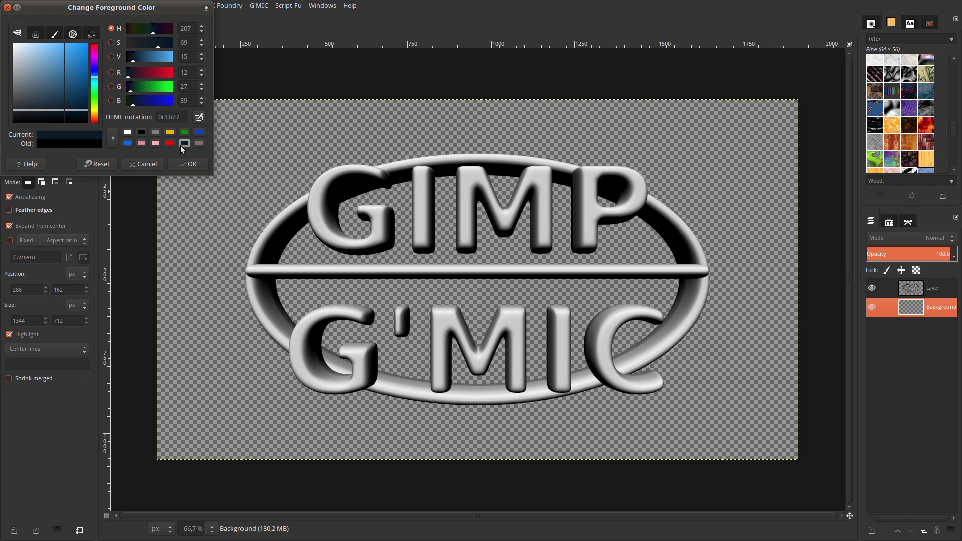
pyautogui.click(184, 120)
pyautogui.click(184, 164)
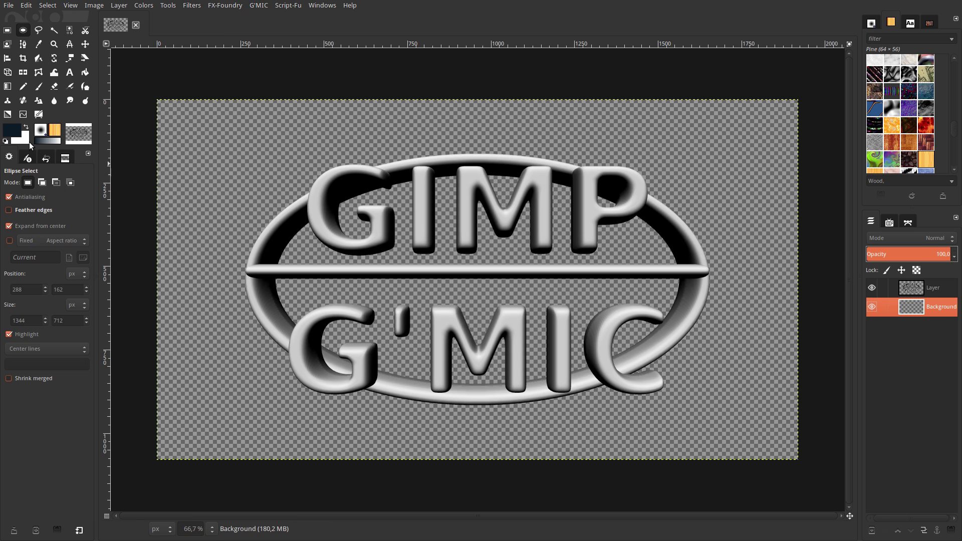
pyautogui.click(28, 142)
pyautogui.click(143, 133)
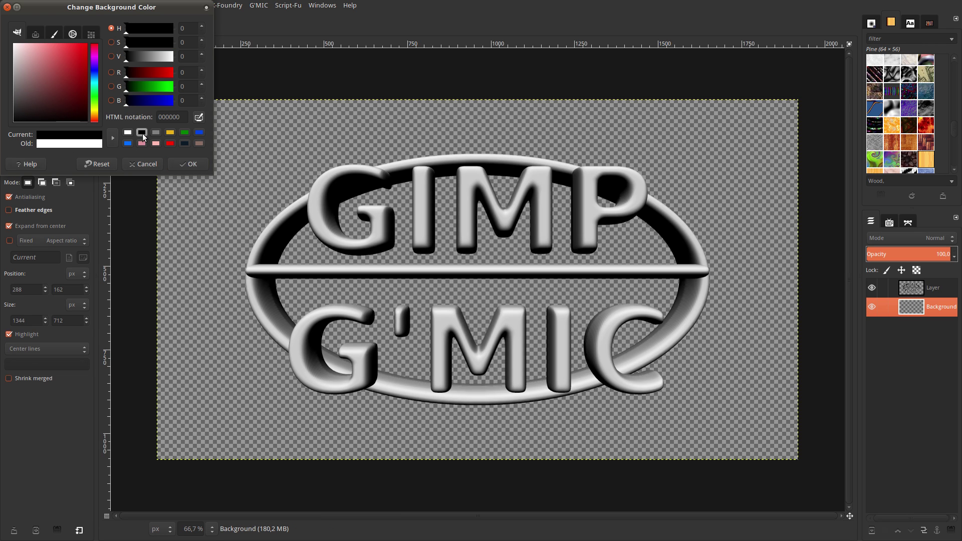
pyautogui.click(183, 164)
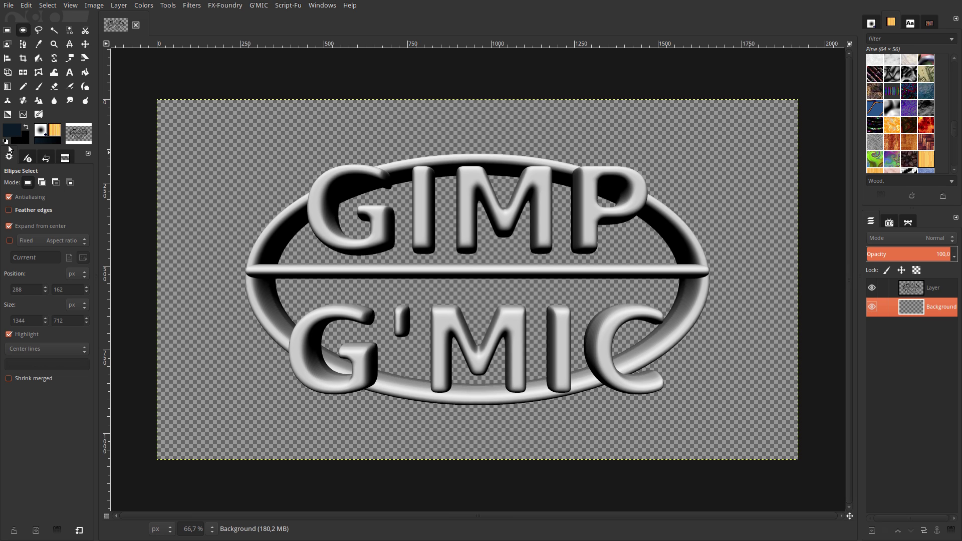
# Draw a radial gradient on Background from centre to top-right corner, then reselect the logo layer.
pyautogui.click(7, 86)
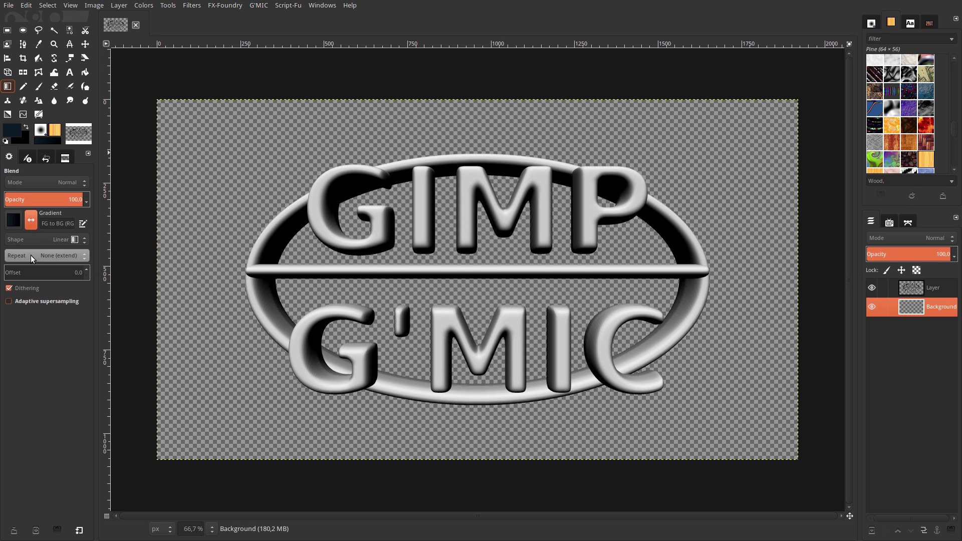
pyautogui.click(34, 236)
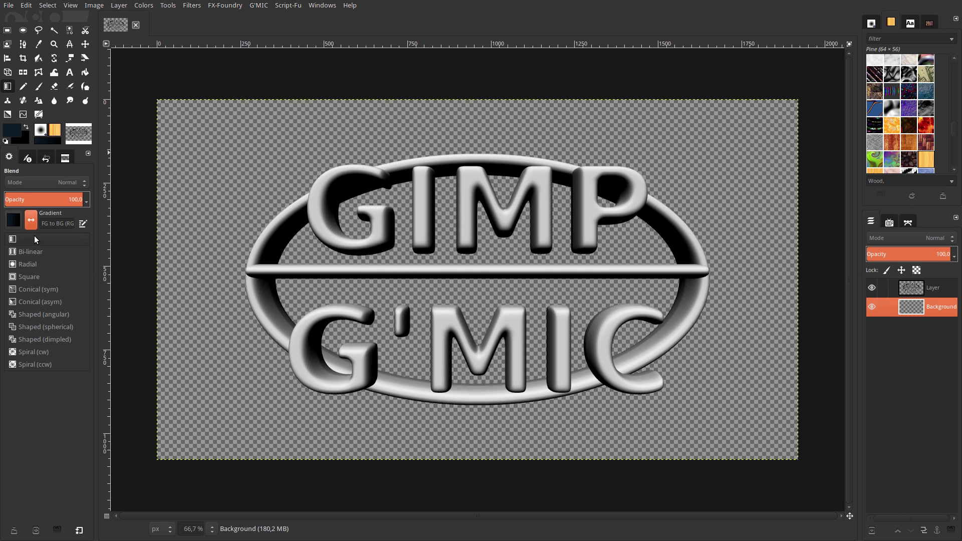
pyautogui.click(31, 263)
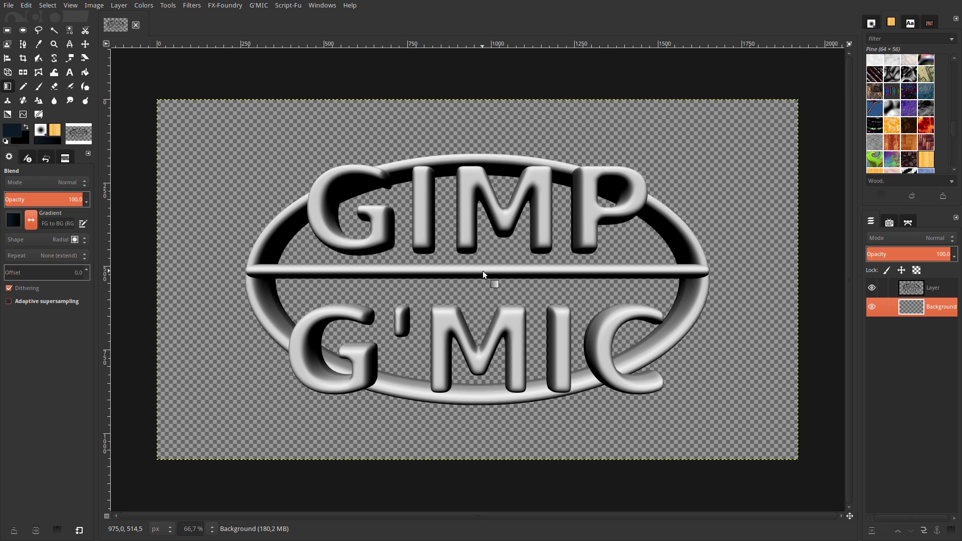
pyautogui.moveTo(482, 271); pyautogui.dragTo(800, 103)
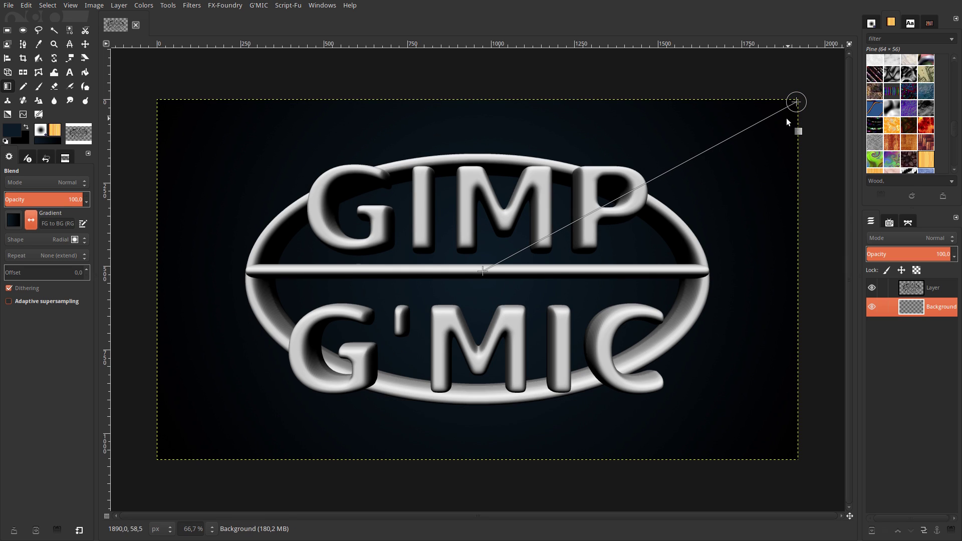
pyautogui.press('Return')
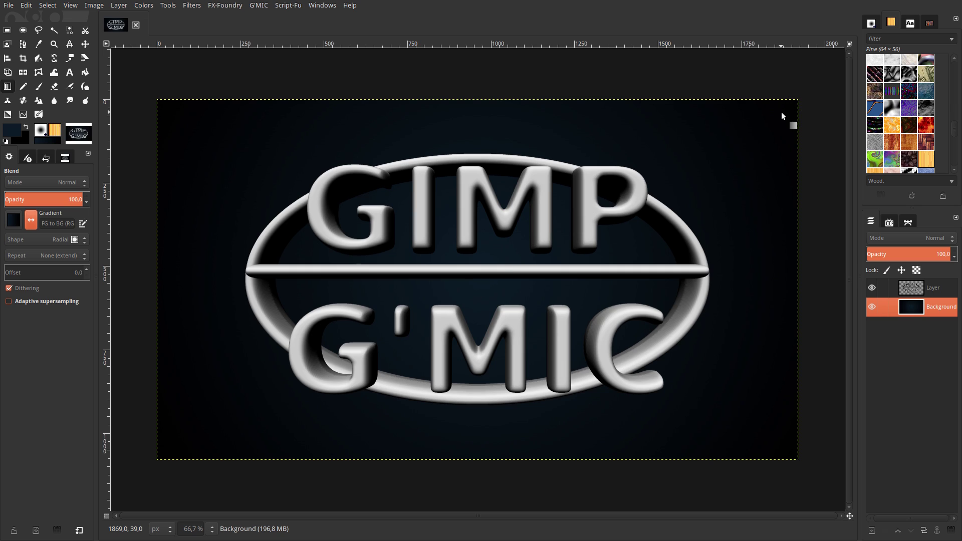
pyautogui.click(918, 293)
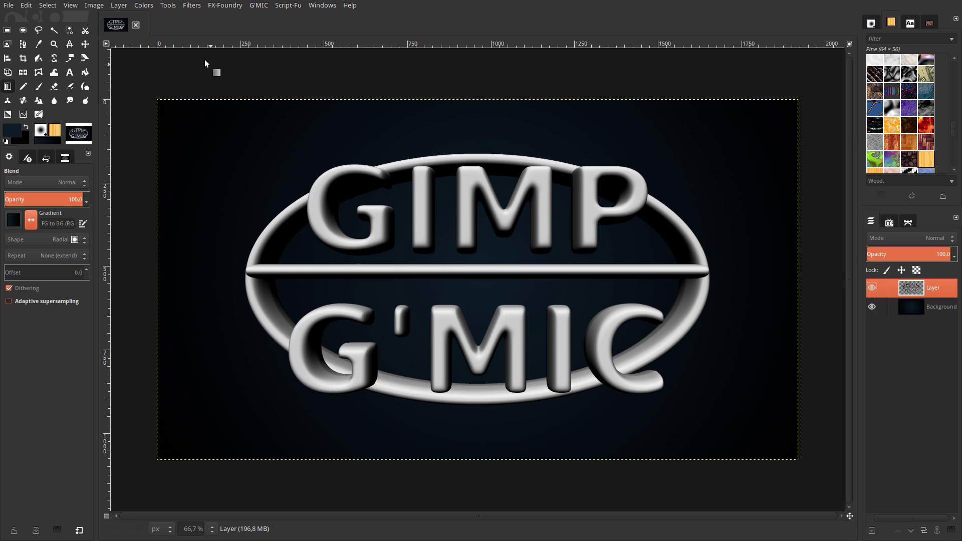
# Colorize the logo layer with hue 360, saturation 100 and lightness about -27.
pyautogui.click(143, 6)
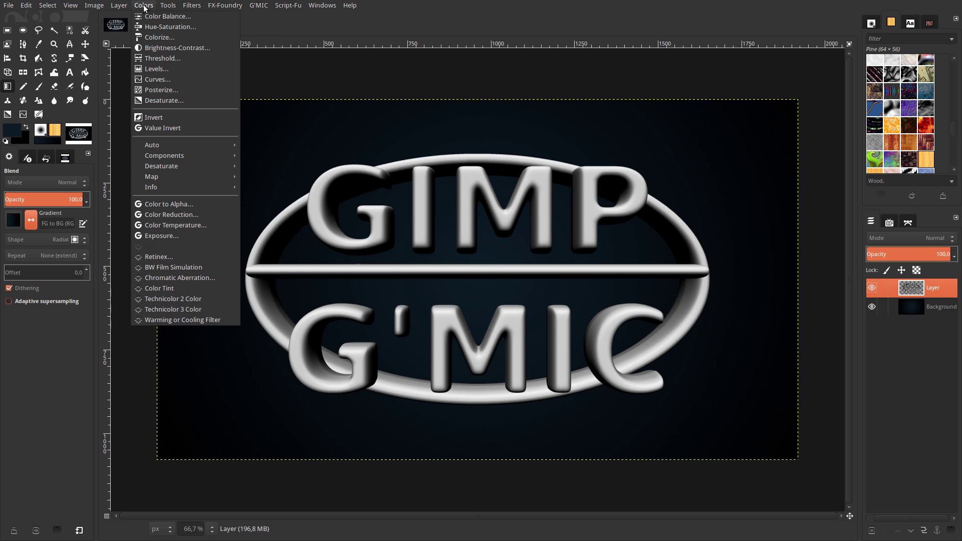
pyautogui.click(148, 37)
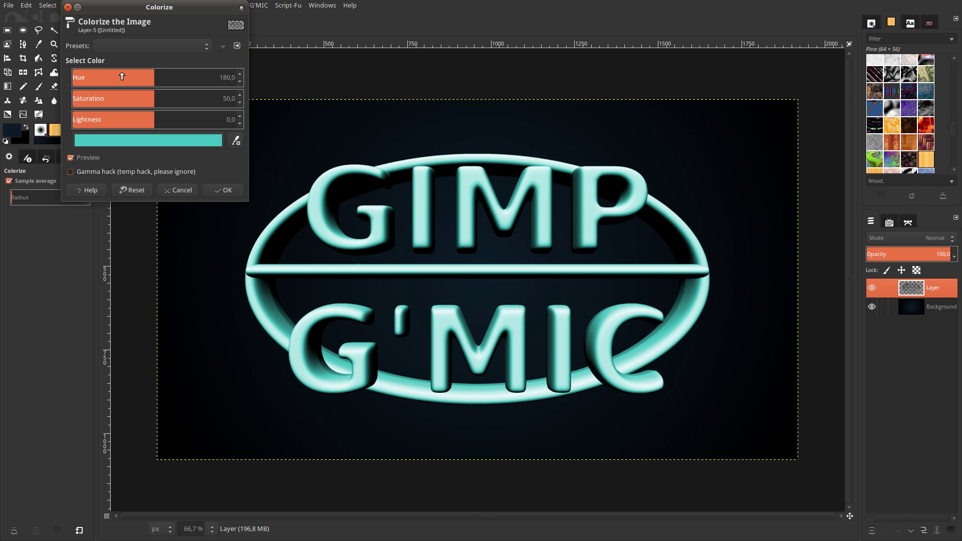
pyautogui.moveTo(125, 76); pyautogui.dragTo(274, 76)
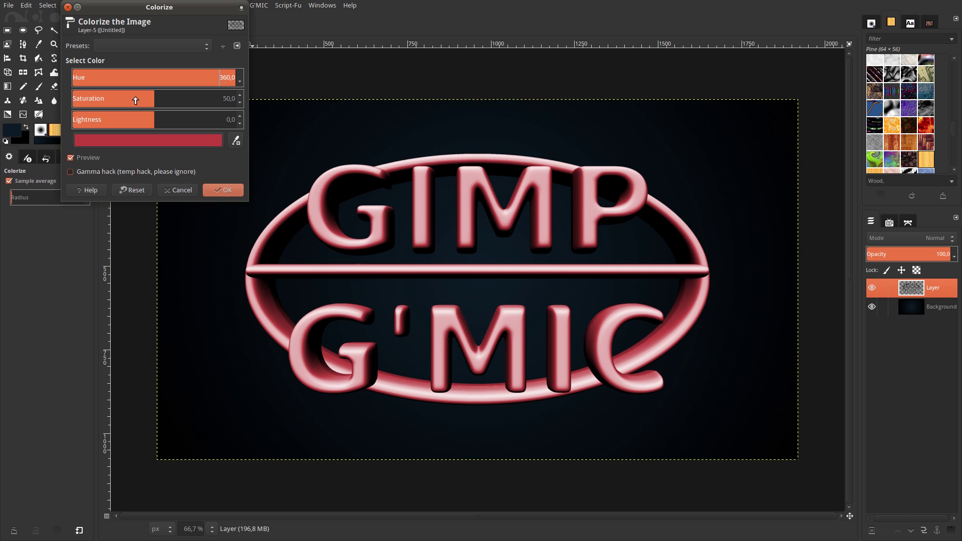
pyautogui.moveTo(135, 100); pyautogui.dragTo(235, 99)
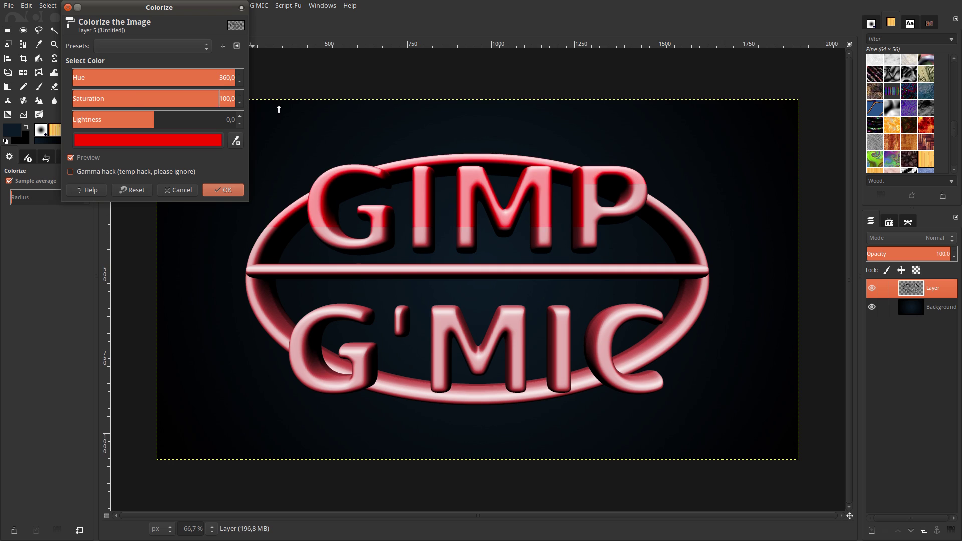
pyautogui.click(130, 121)
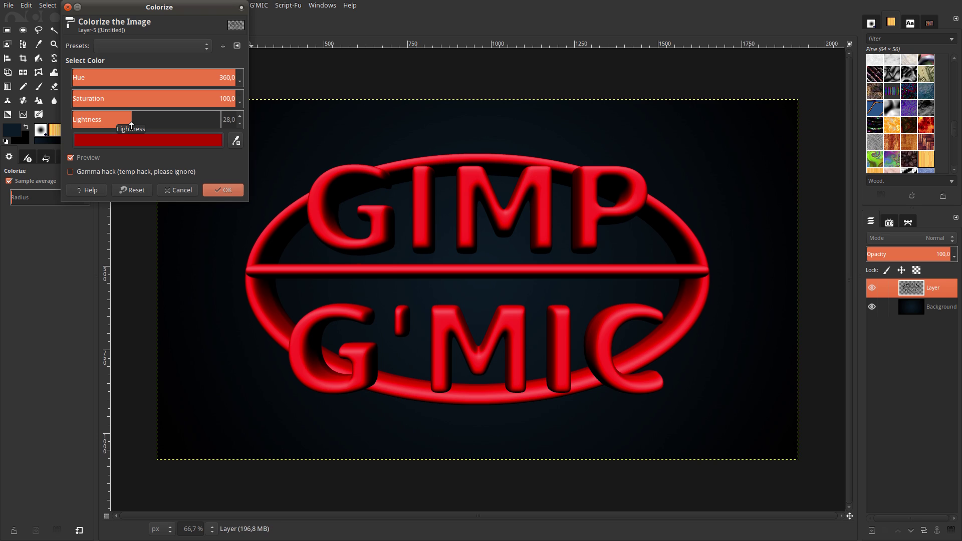
pyautogui.moveTo(131, 125); pyautogui.dragTo(140, 154)
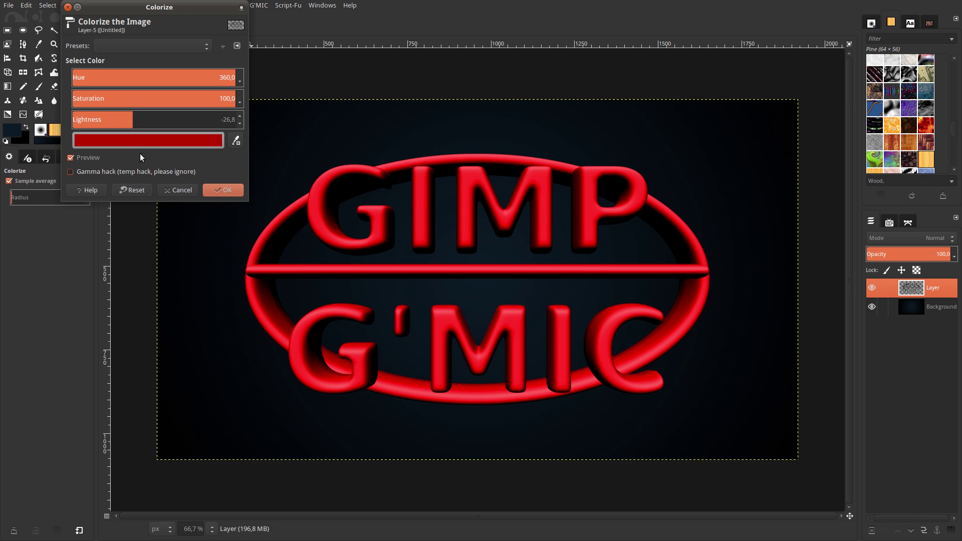
pyautogui.click(72, 161)
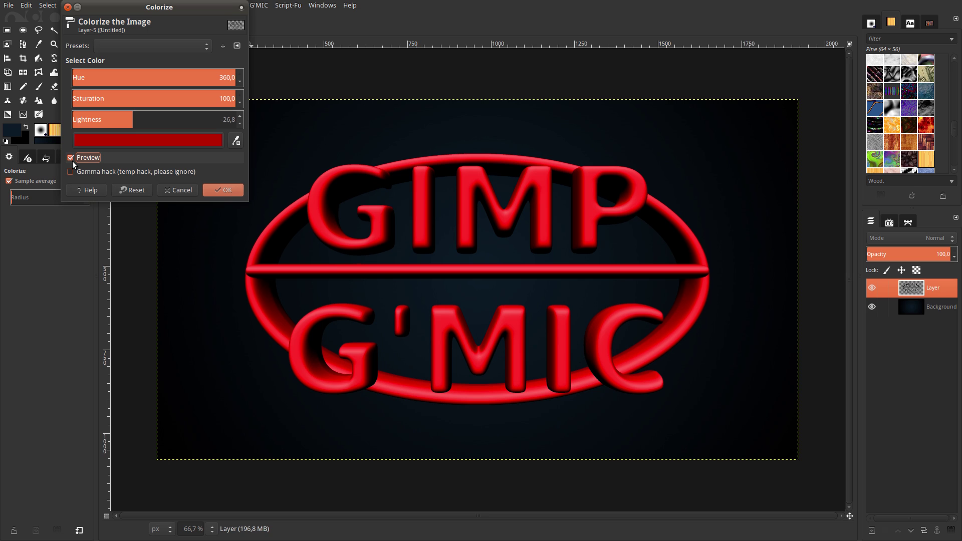
pyautogui.click(219, 193)
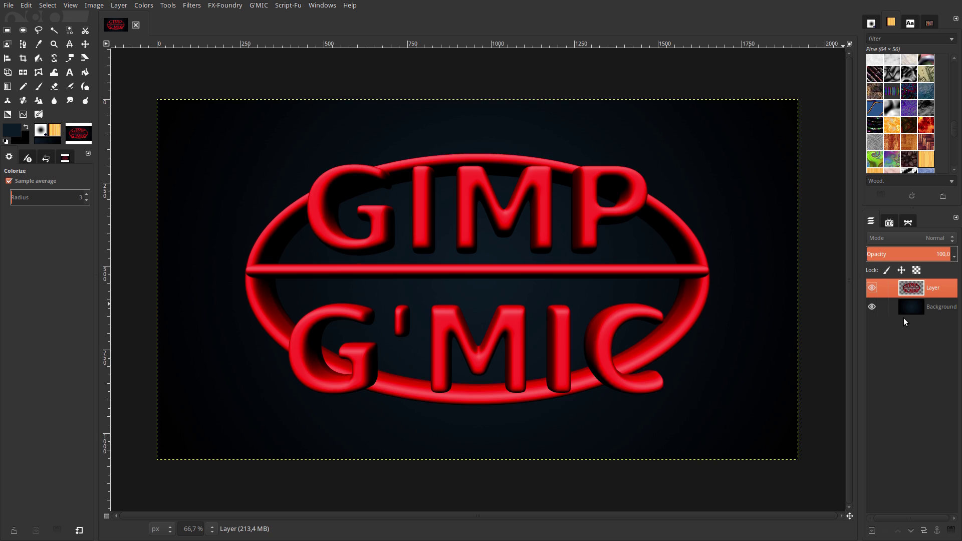
# Merge the red logo layer down into the gradient background.
pyautogui.rightClick(916, 289)
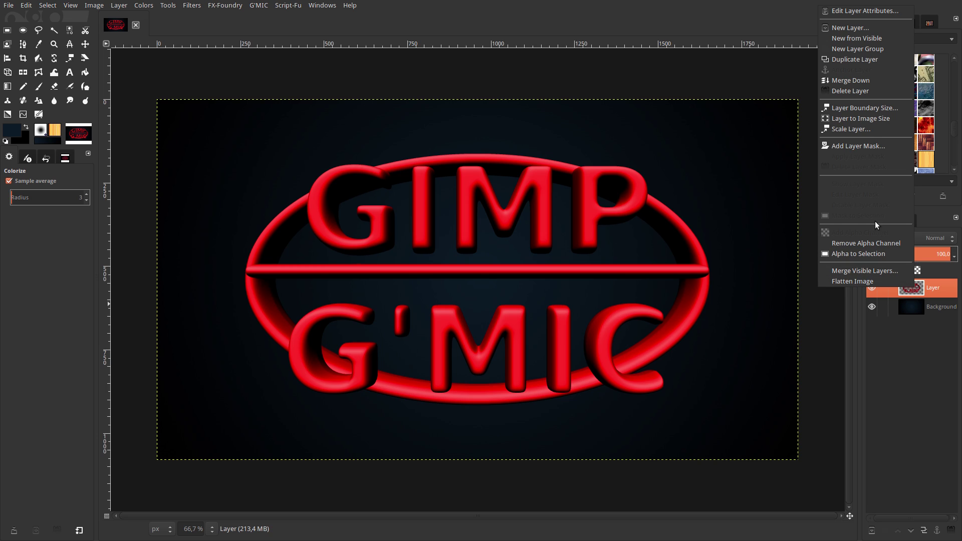
pyautogui.click(867, 81)
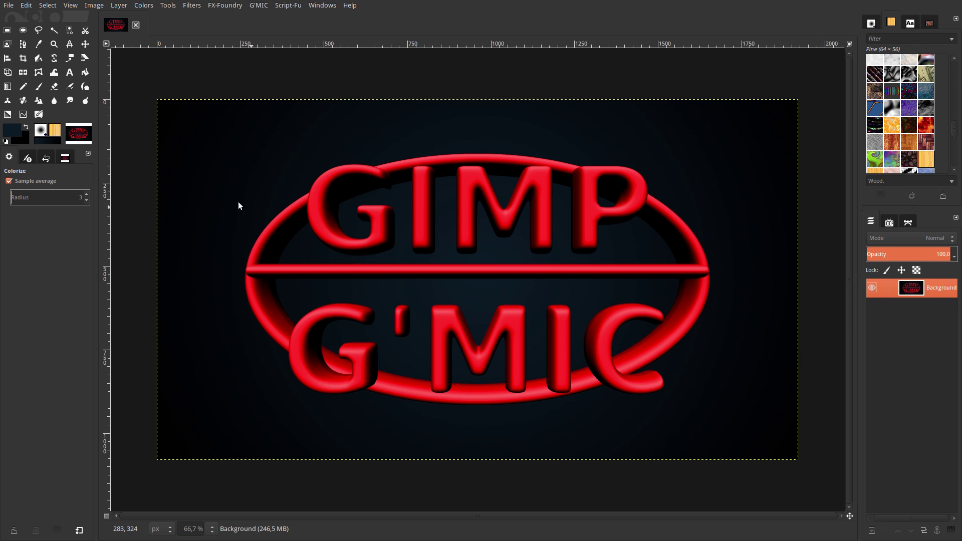